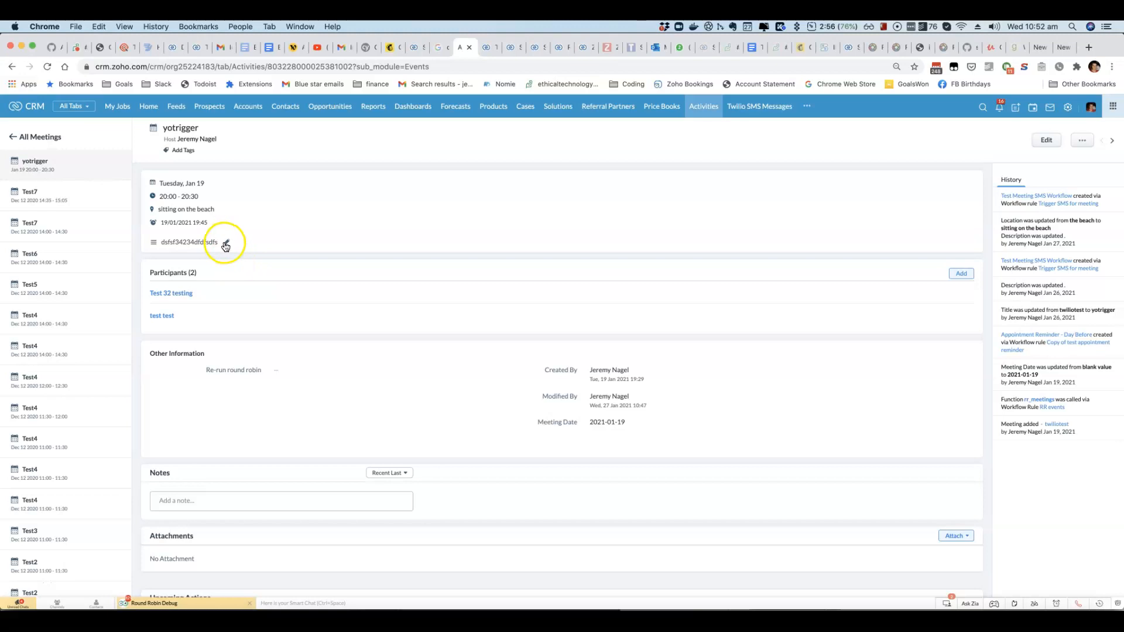
# Set the yotrigger meeting's description to "trigger sms" and save the meeting
pyautogui.click(218, 244)
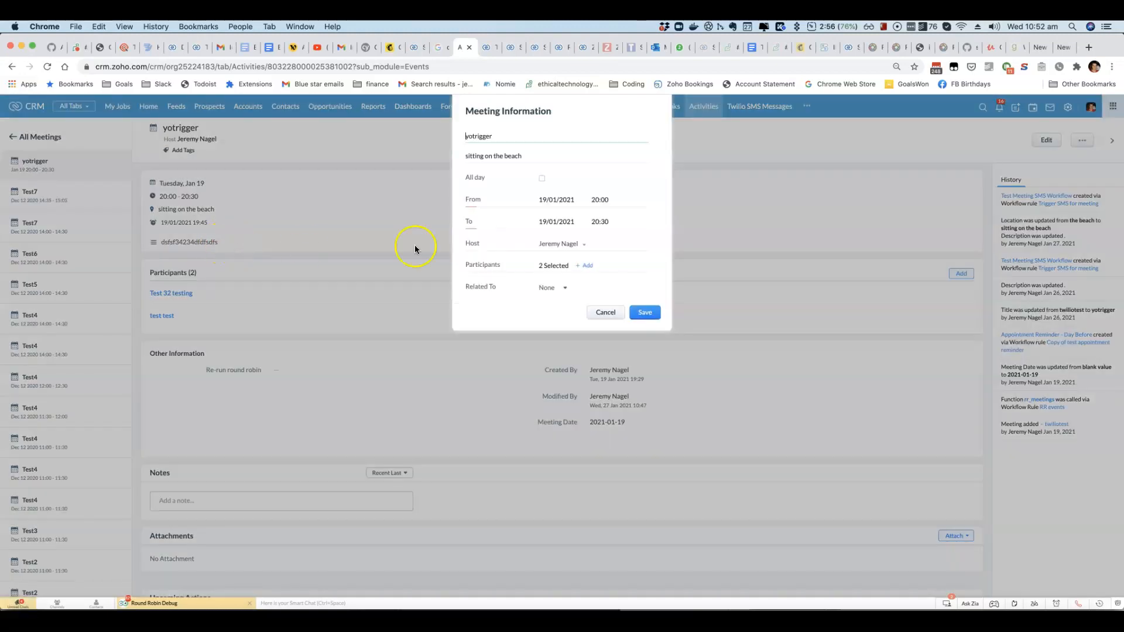
pyautogui.scroll(-5, 573, 240)
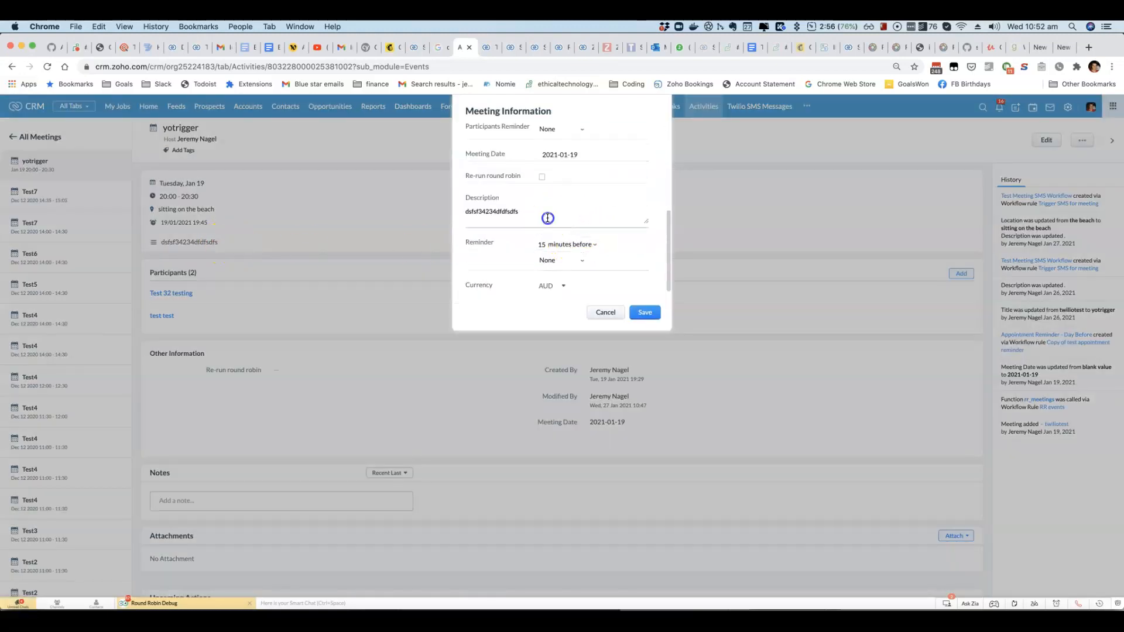
pyautogui.click(549, 213)
pyautogui.press('super+a')
pyautogui.write('tr')
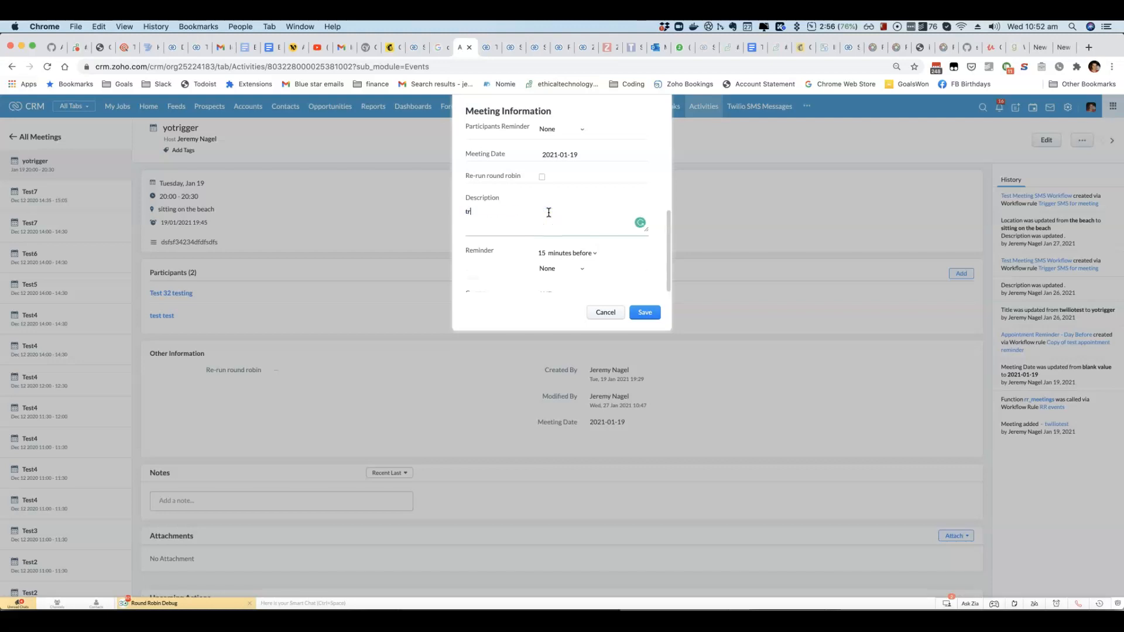
pyautogui.click(645, 312)
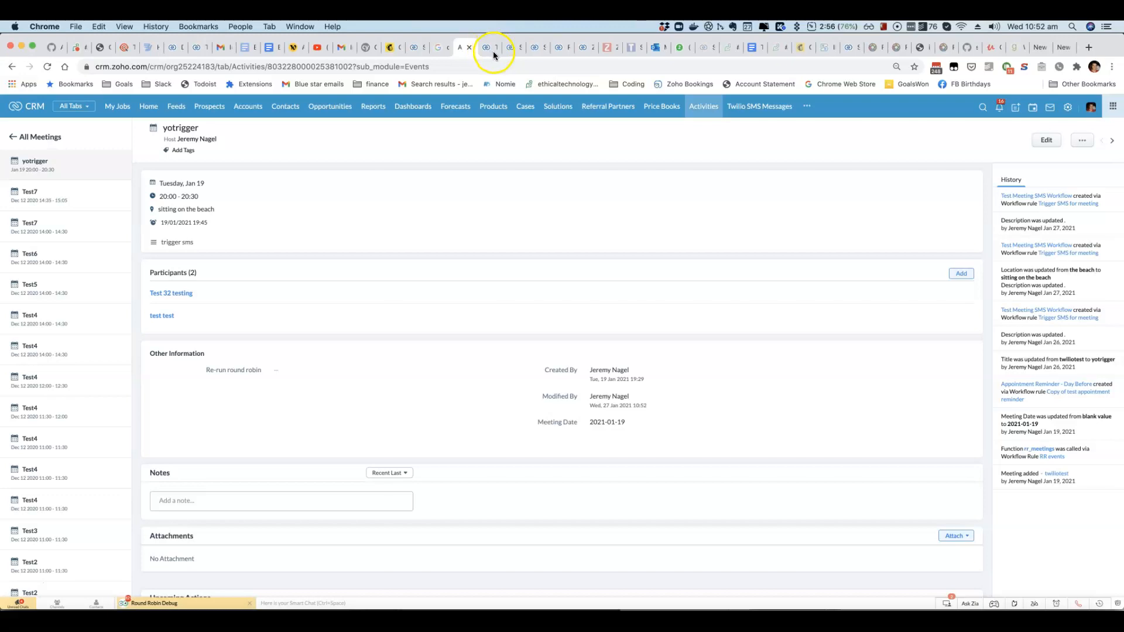
# Find the open Trigger SMS for meeting workflow rule and review its execution trigger, condition and instant action
pyautogui.click(510, 51)
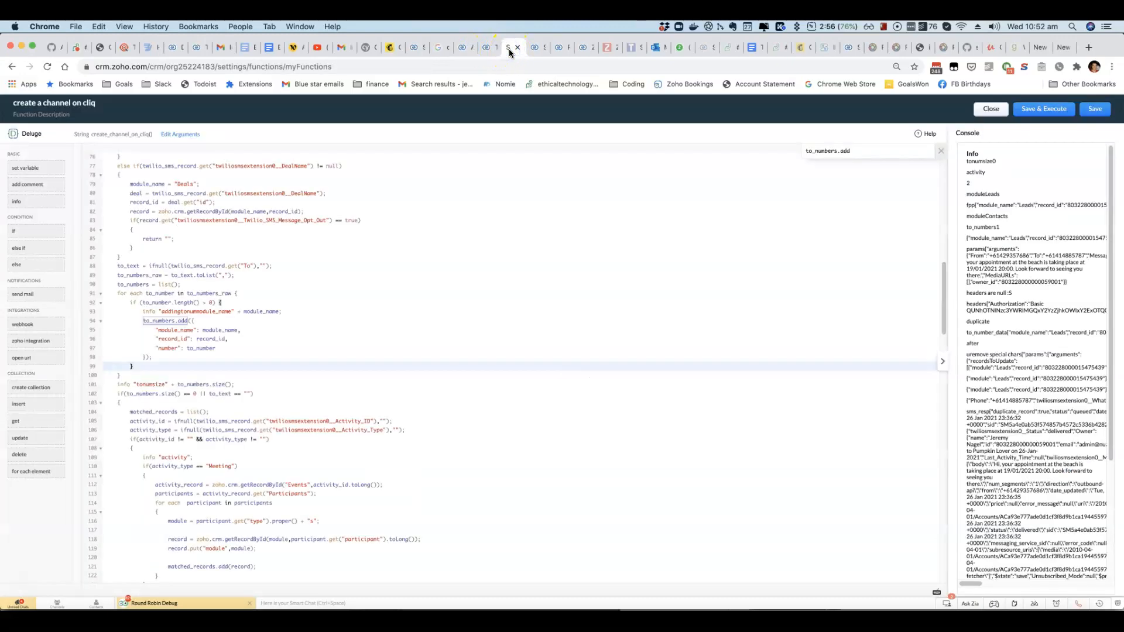
pyautogui.click(486, 50)
pyautogui.click(552, 49)
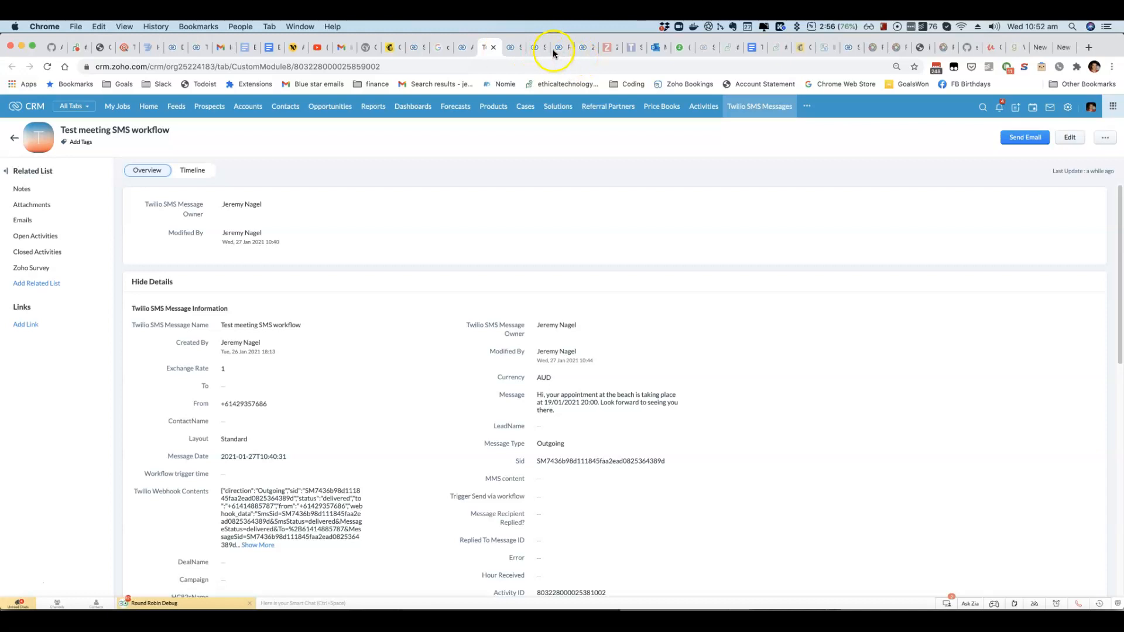
pyautogui.click(574, 51)
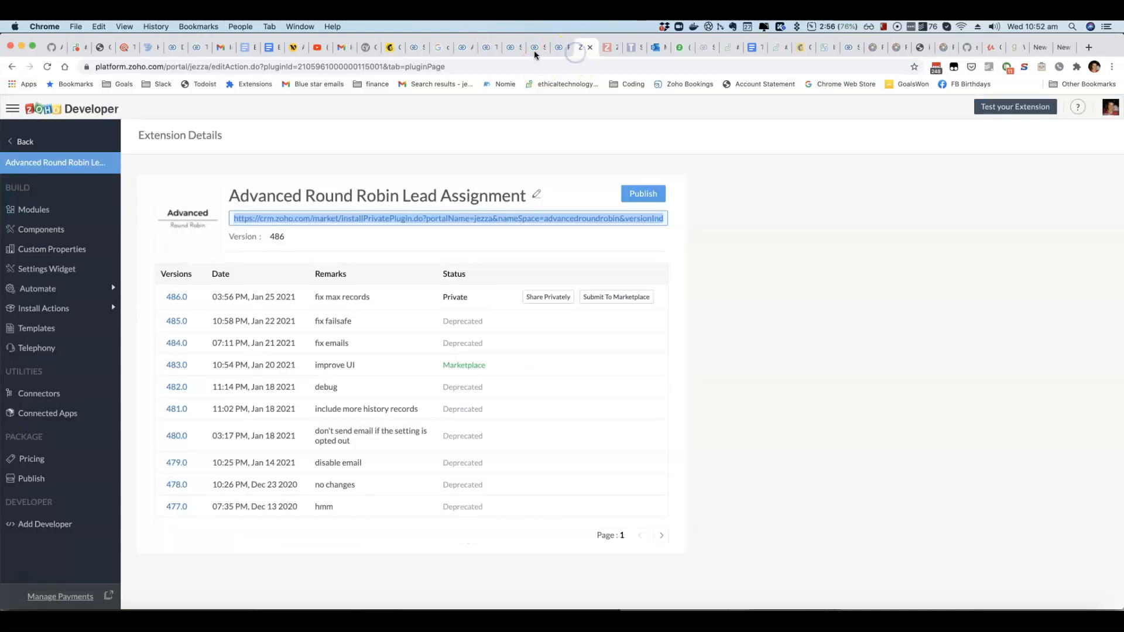
pyautogui.click(534, 50)
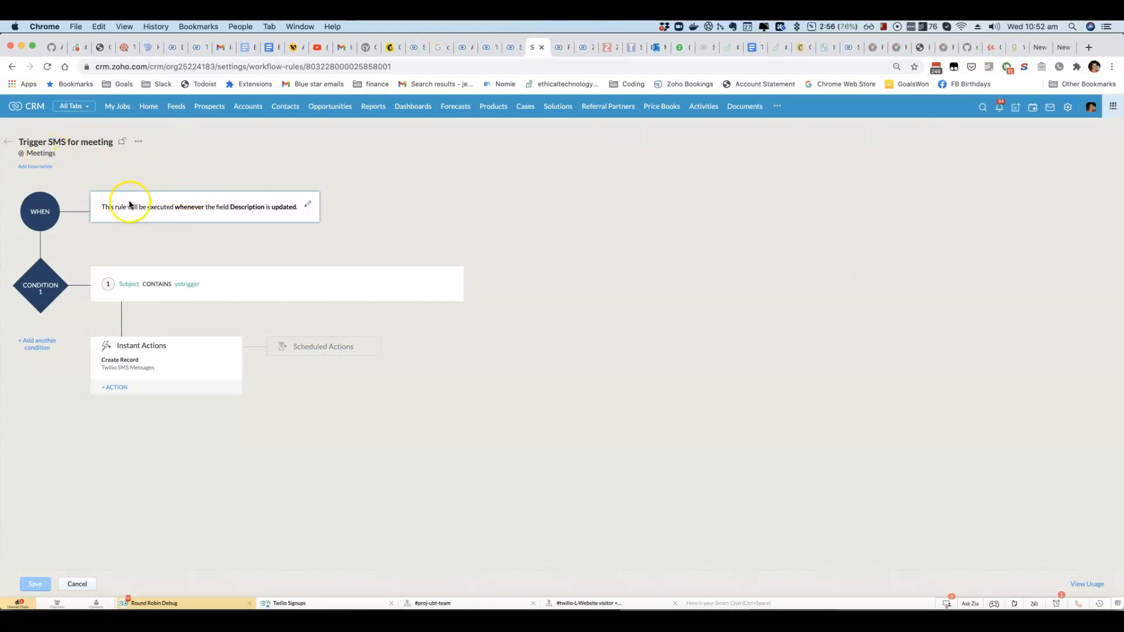
pyautogui.click(307, 207)
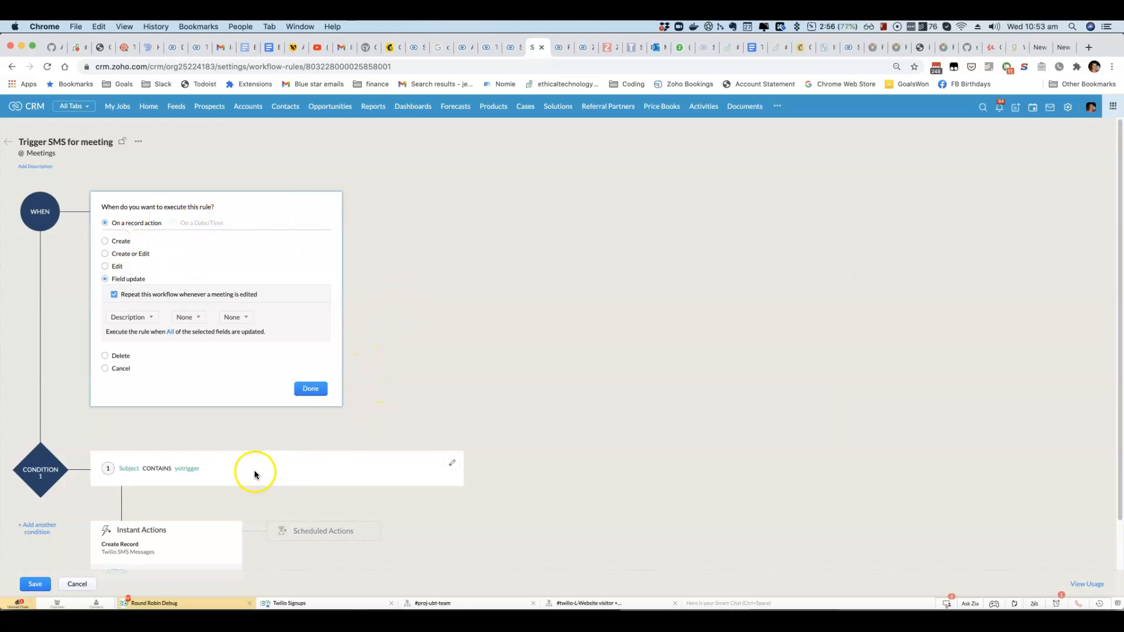
pyautogui.scroll(-3, 50, 468)
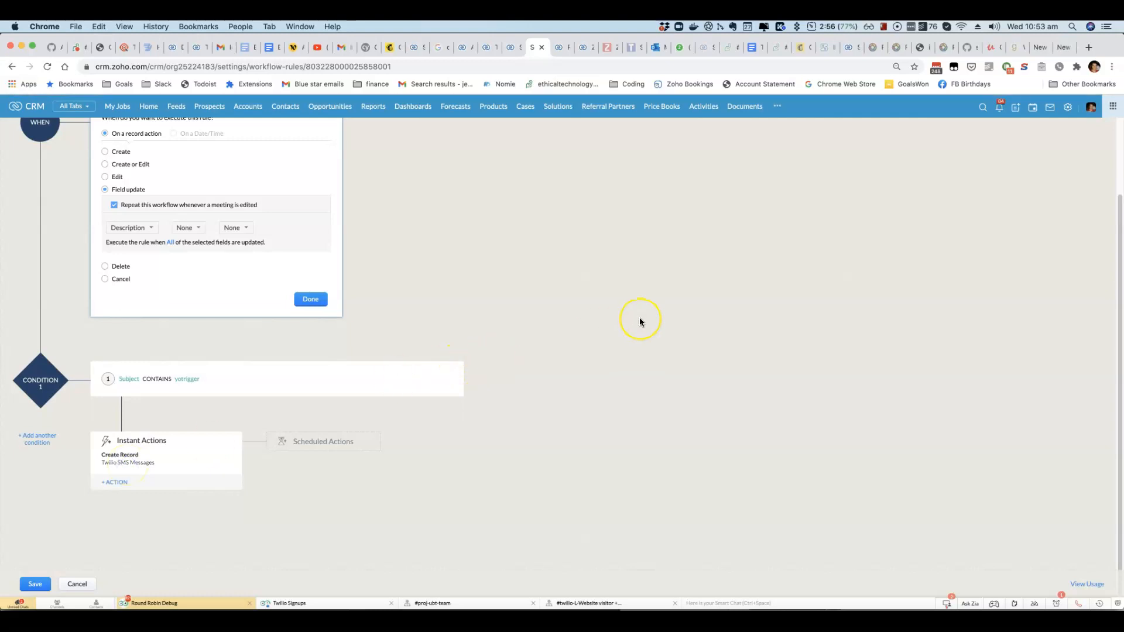
# Open the rule's Create Record action and examine its Twilio SMS Message Owner and Activity ID settings
pyautogui.click(130, 464)
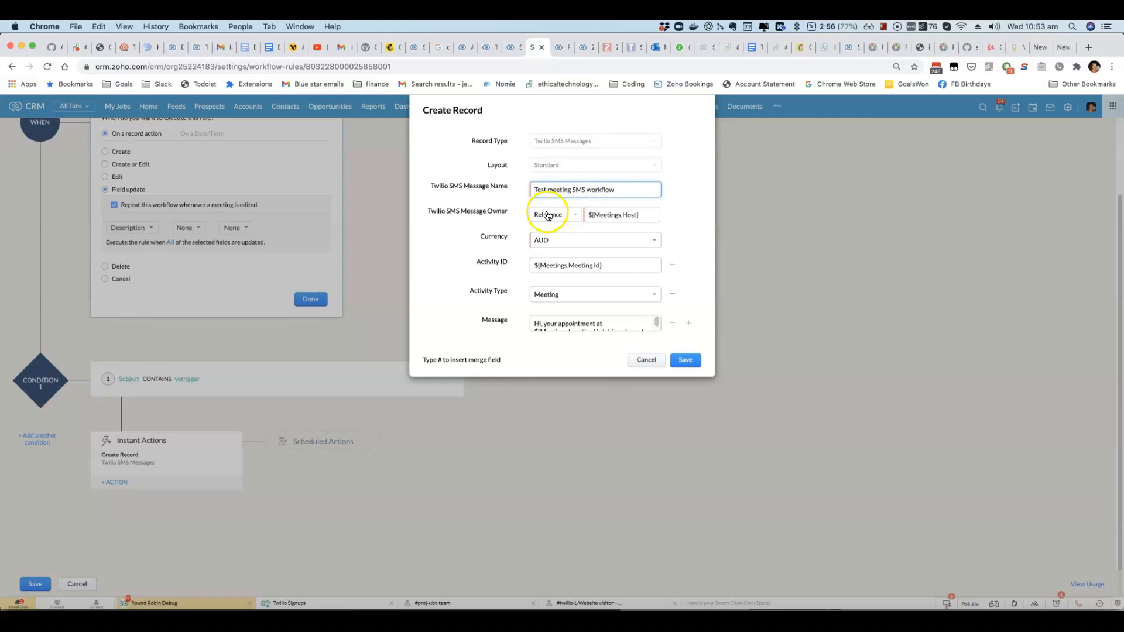
pyautogui.moveTo(503, 212); pyautogui.dragTo(611, 217)
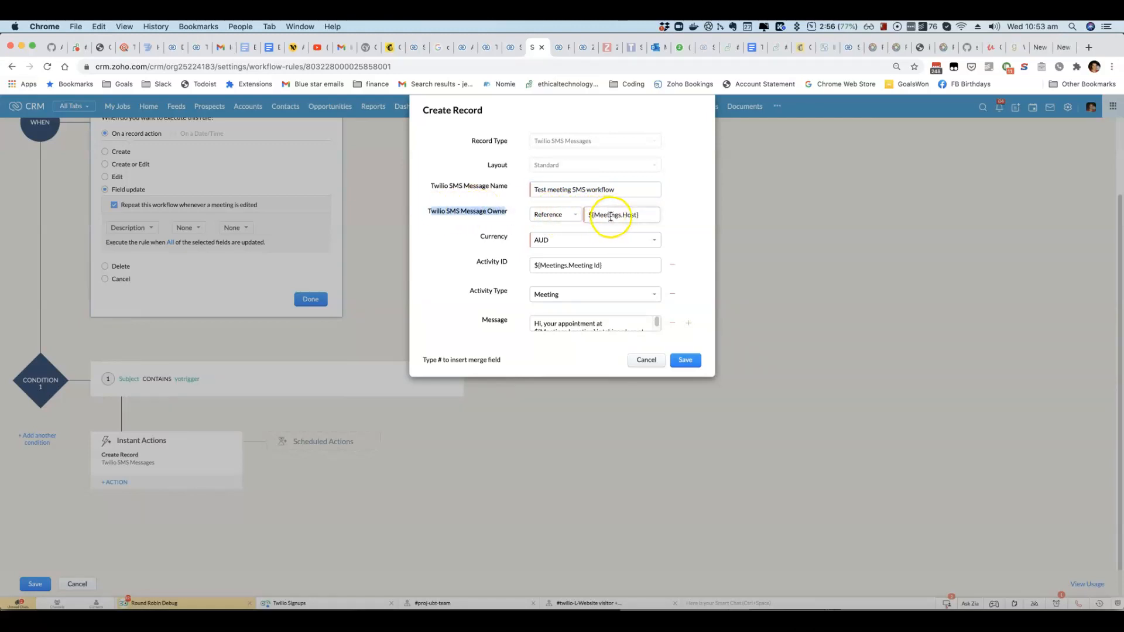
pyautogui.click(565, 218)
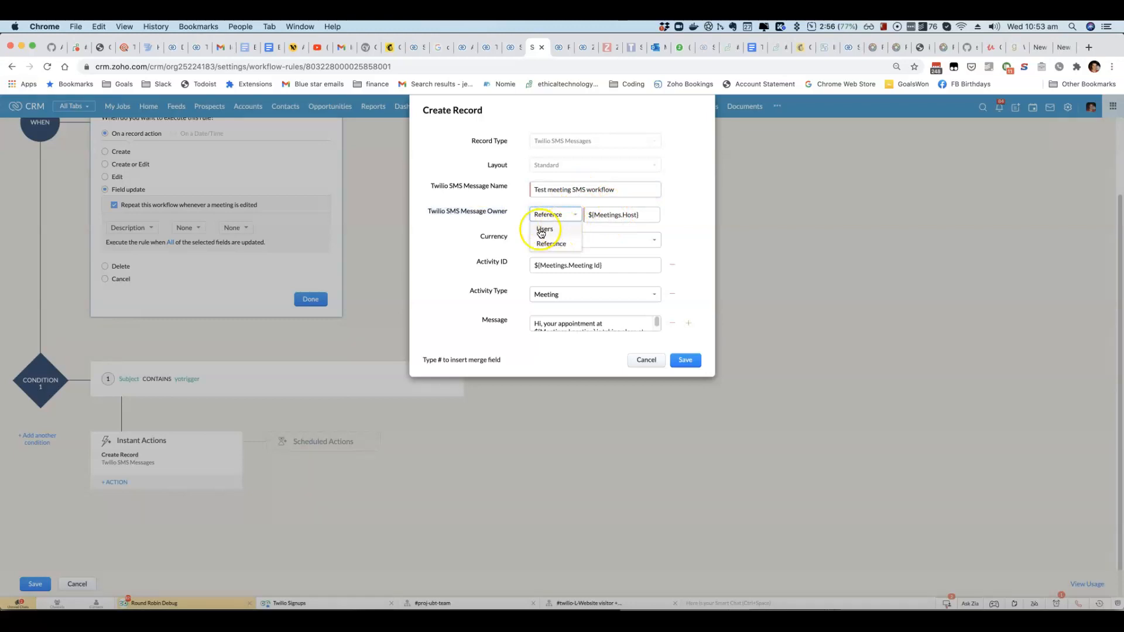
pyautogui.click(489, 237)
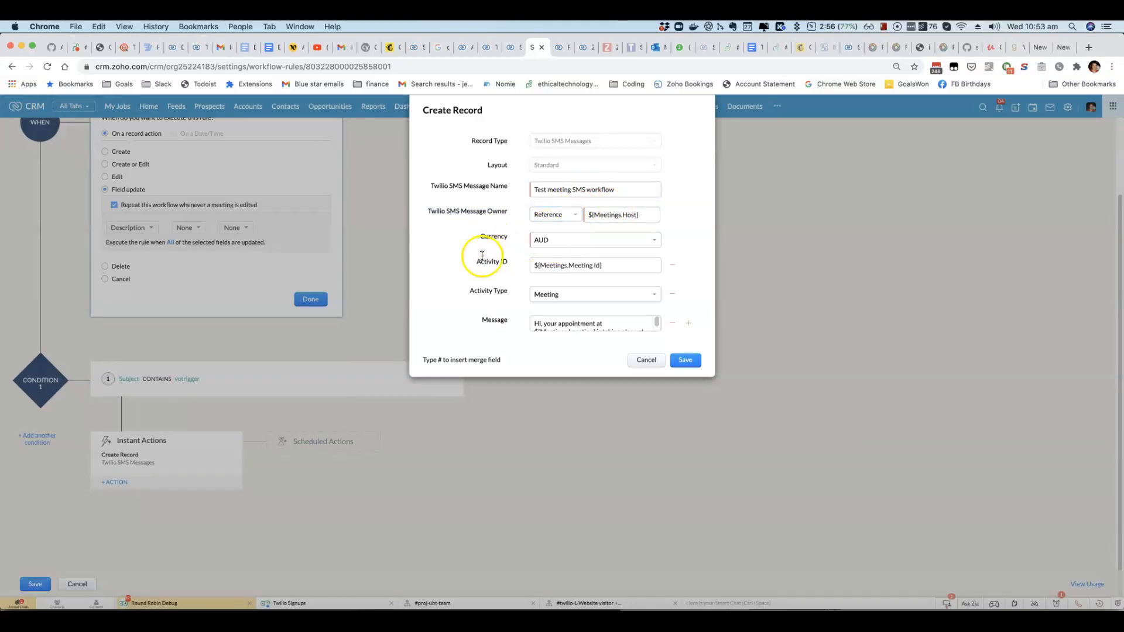
pyautogui.moveTo(475, 262); pyautogui.dragTo(510, 260)
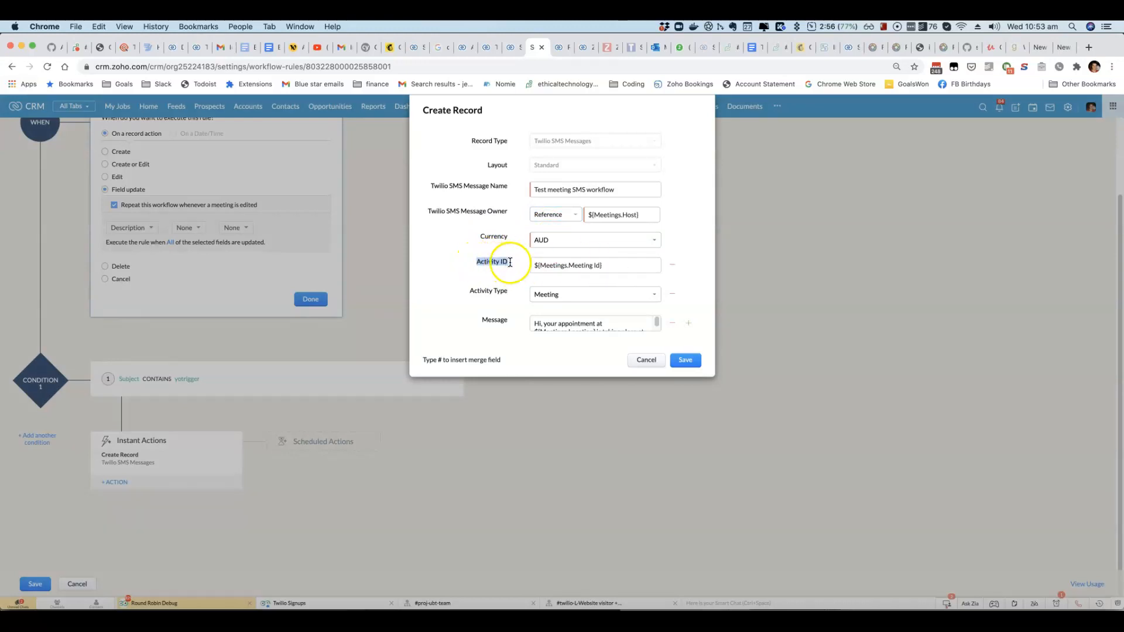
pyautogui.click(613, 265)
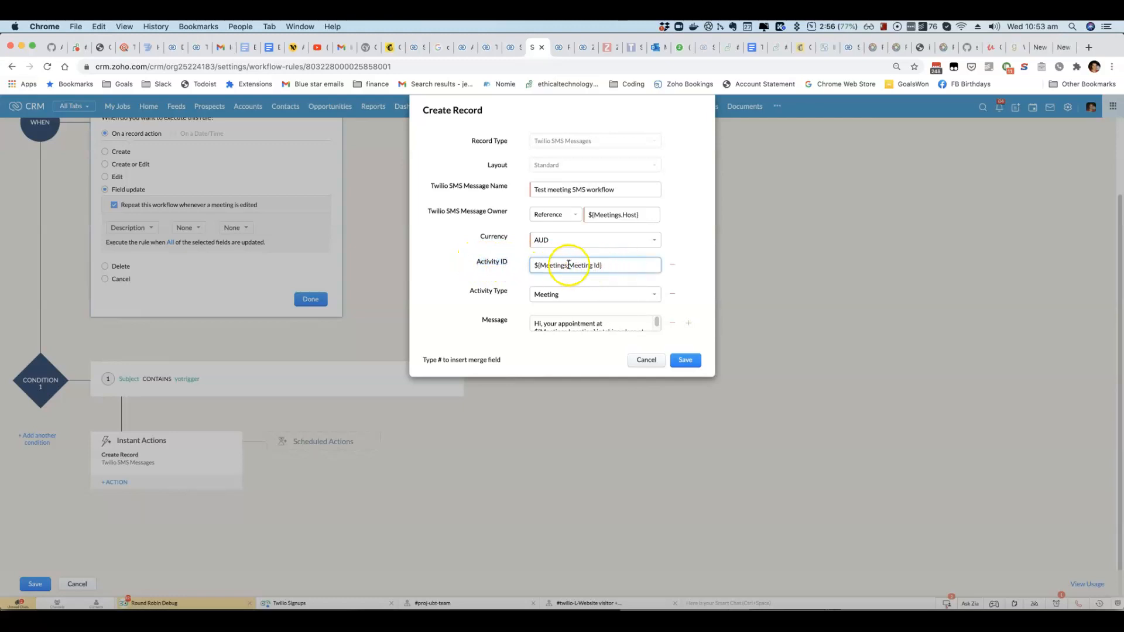
pyautogui.moveTo(630, 267); pyautogui.dragTo(620, 261)
# Replace the Activity ID value with the Meeting Id merge field from Meetings
pyautogui.click(578, 266)
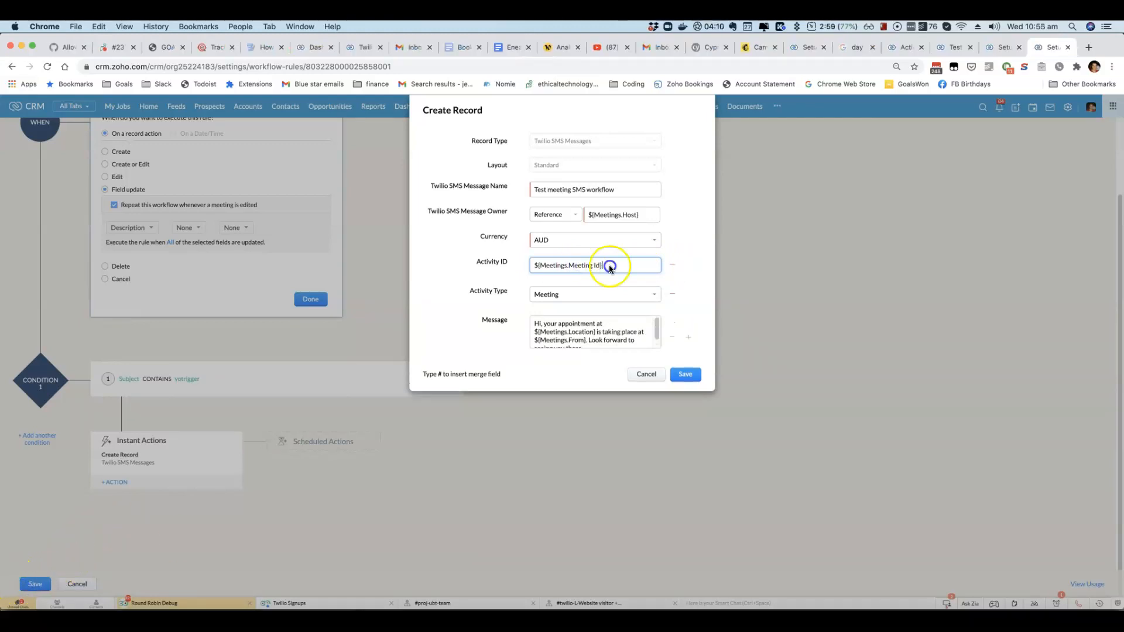
pyautogui.press('super+a')
pyautogui.press('super+c')
pyautogui.write('#')
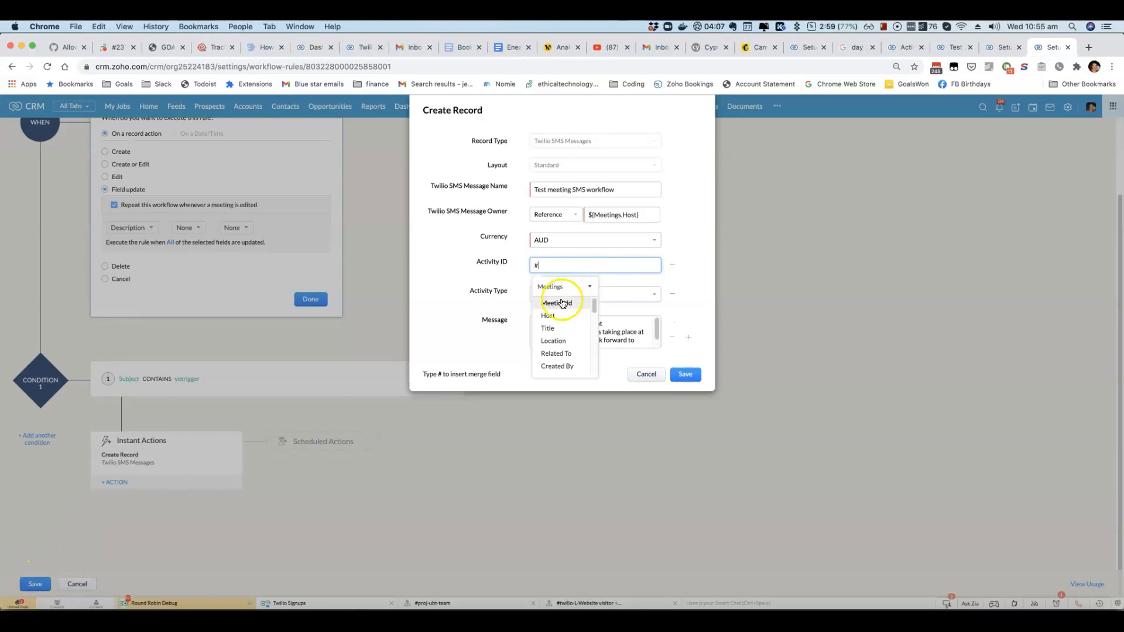
pyautogui.click(573, 305)
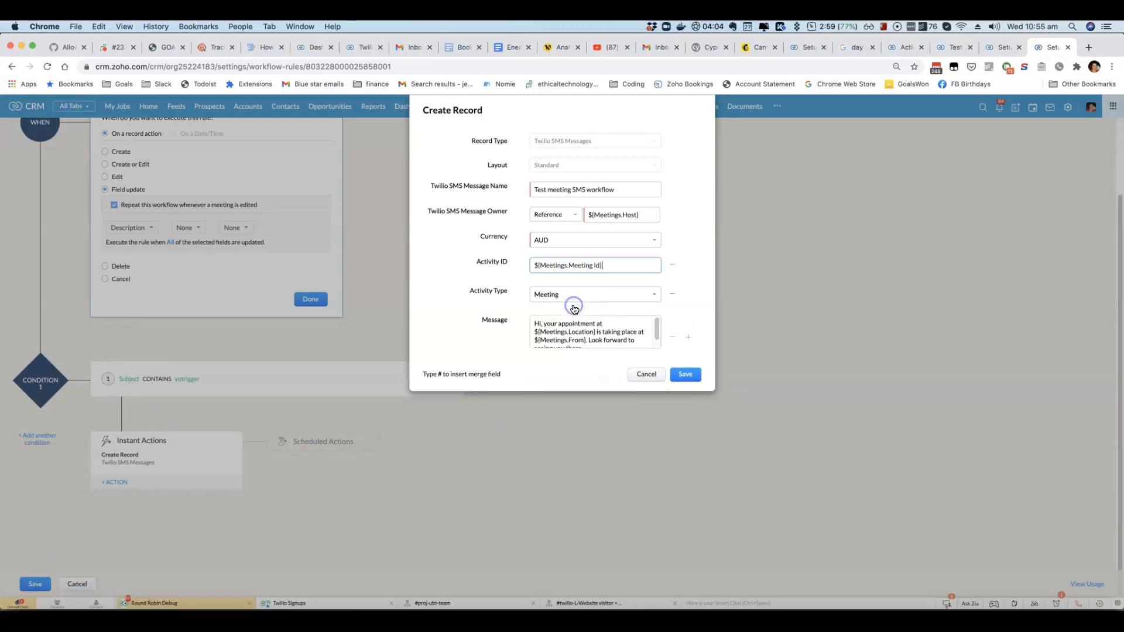
# Check the Activity Type options, keeping Meeting, review the message text with its merge fields, and save the Create Record action
pyautogui.click(547, 294)
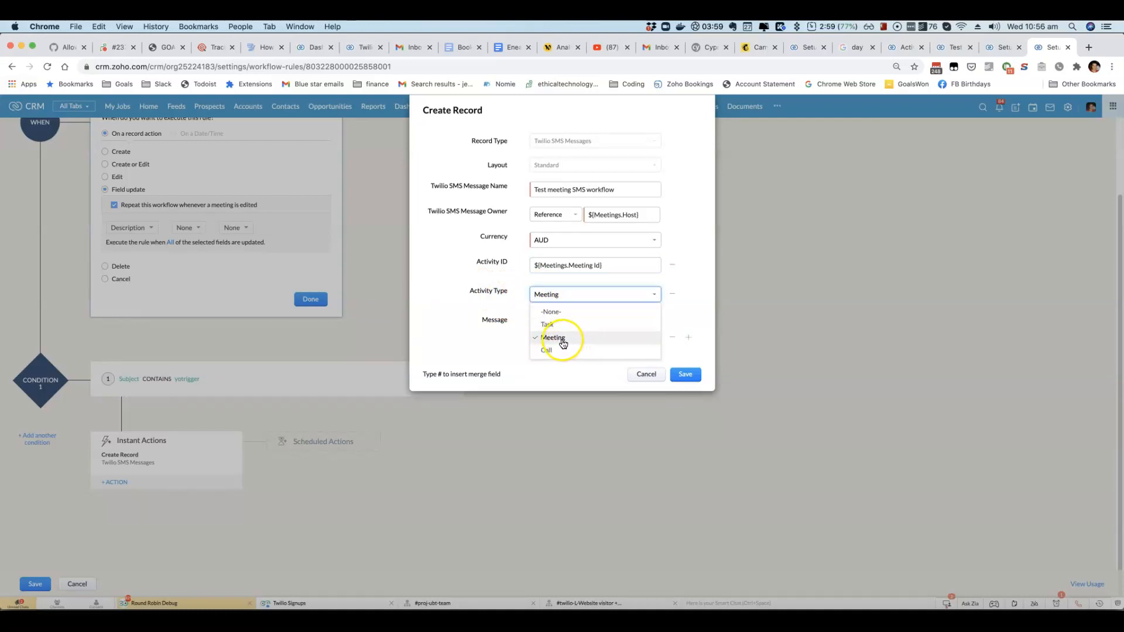
pyautogui.click(491, 305)
pyautogui.scroll(-2, 570, 330)
pyautogui.scroll(2, 559, 329)
pyautogui.moveTo(476, 313); pyautogui.dragTo(580, 338)
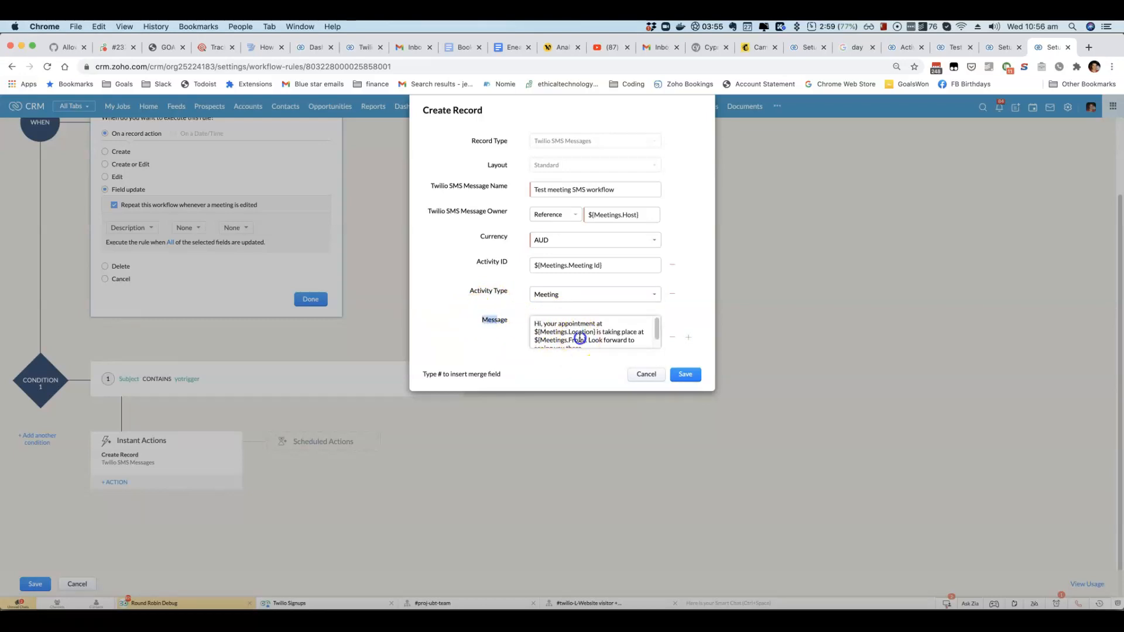
pyautogui.scroll(-1, 580, 339)
pyautogui.click(603, 339)
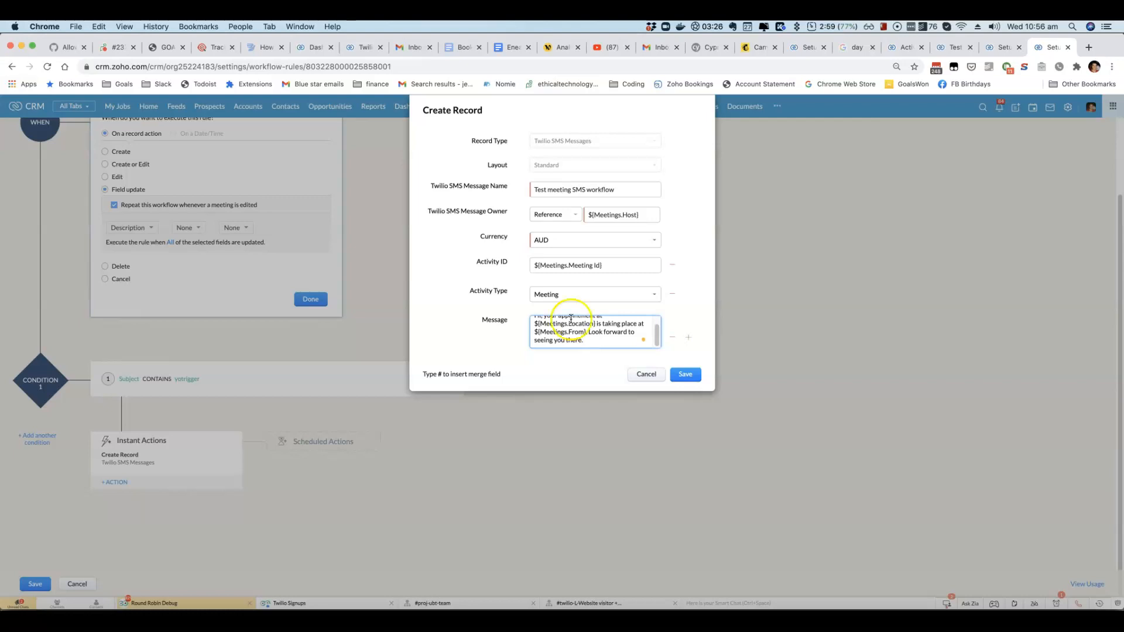
pyautogui.click(593, 339)
pyautogui.click(689, 379)
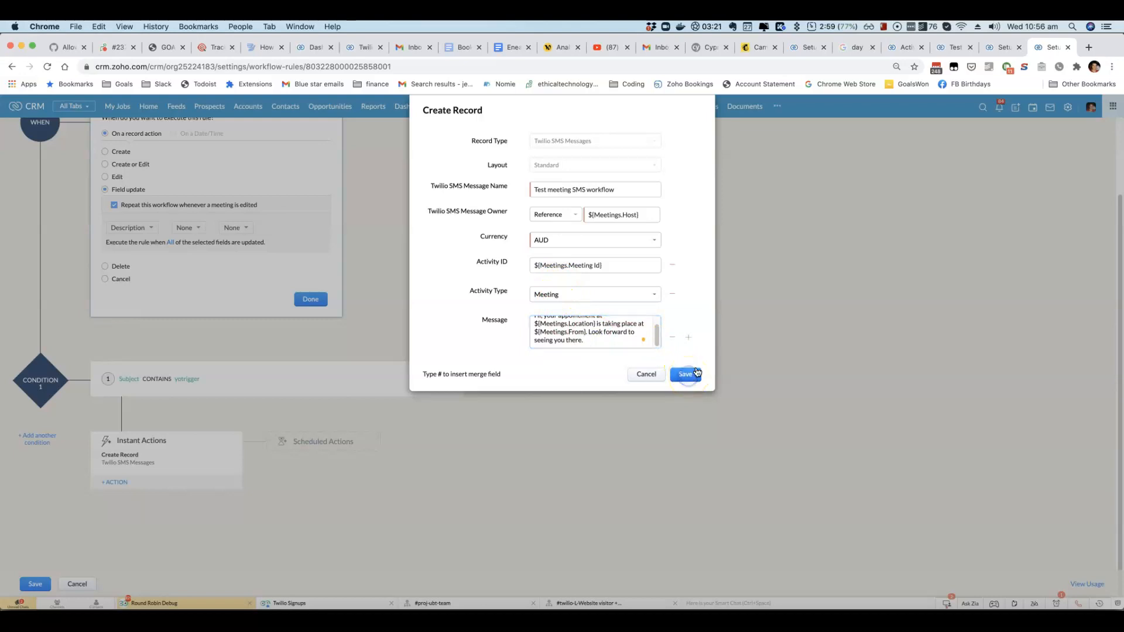
# Find the Twilio SMS Messages module by searching for "tw" and open it in a new browser tab
pyautogui.click(778, 108)
pyautogui.write('tw')
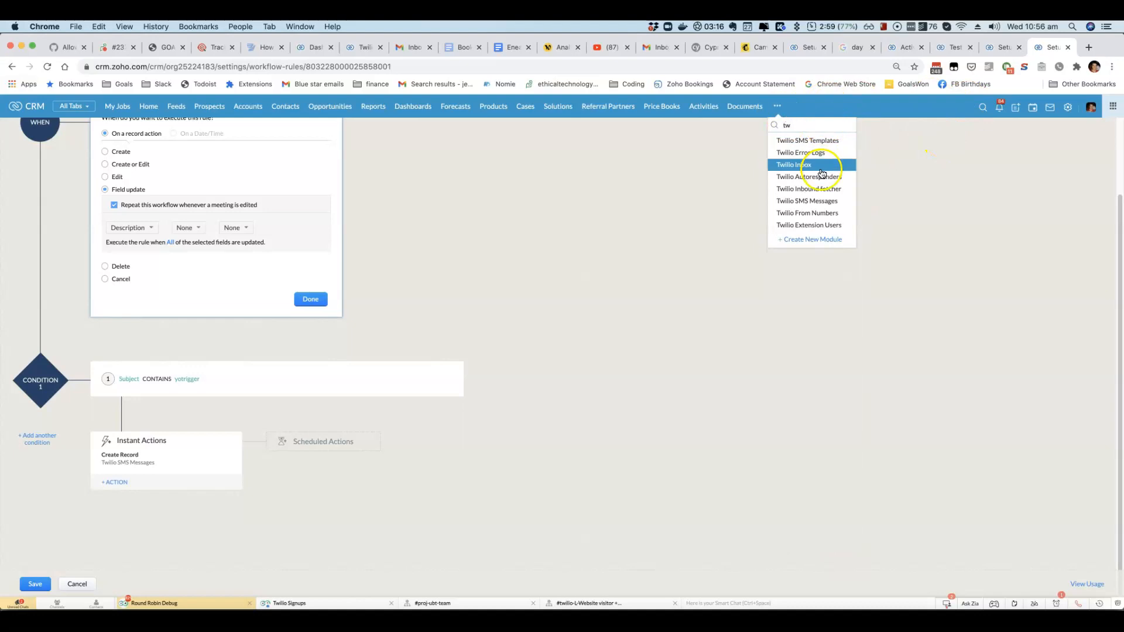
pyautogui.rightClick(822, 200)
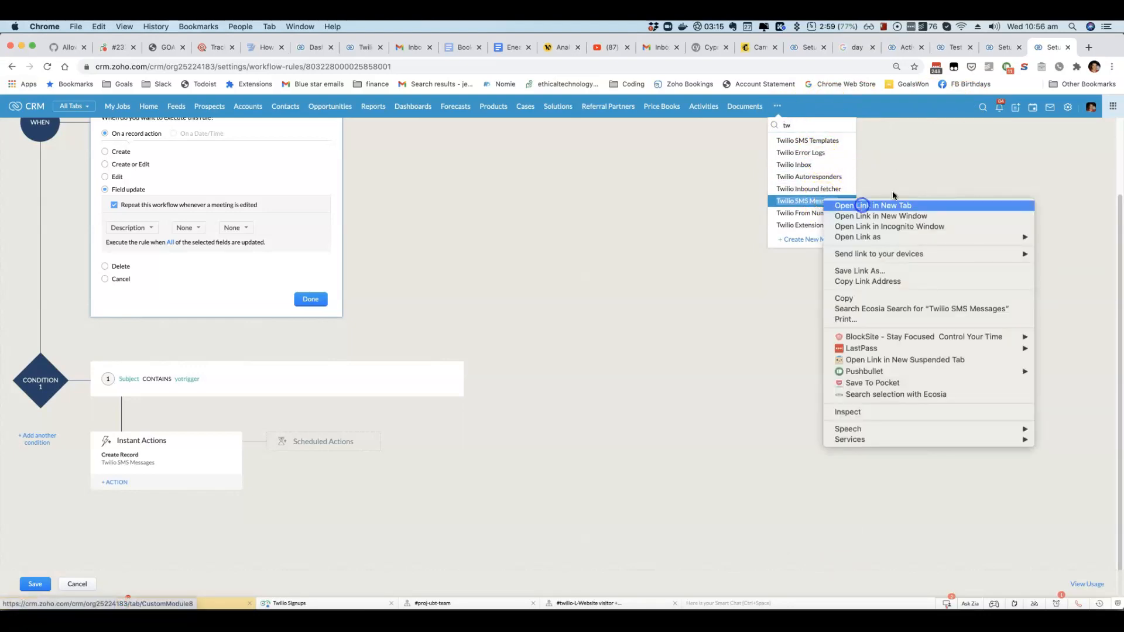
pyautogui.click(862, 206)
pyautogui.click(1048, 48)
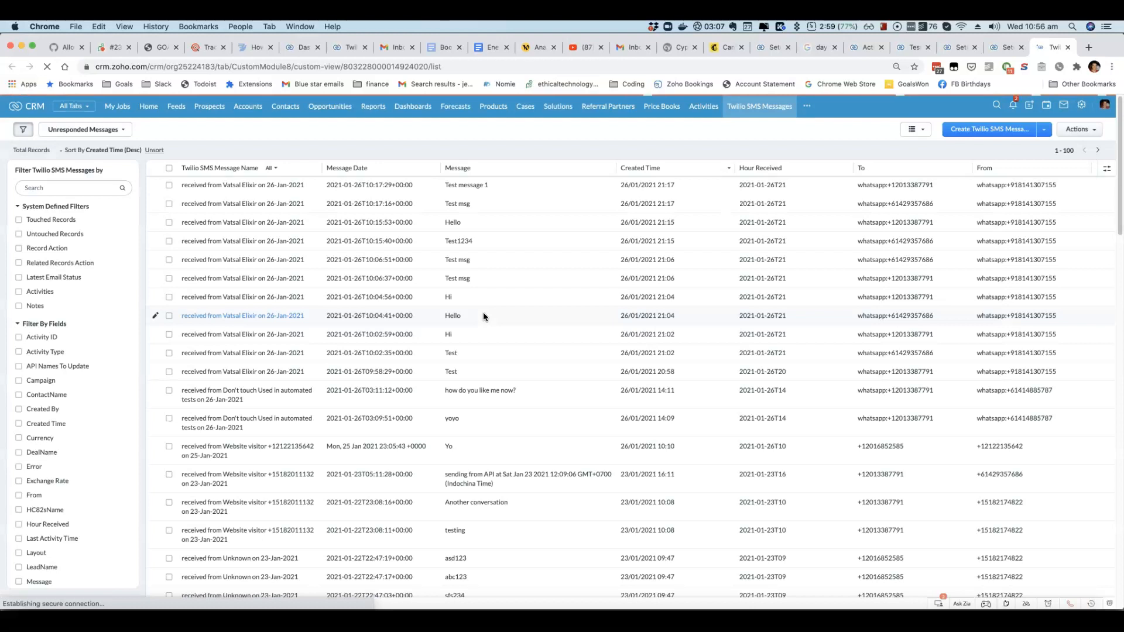
# Switch the message list to the All Twilio SMS Messages view
pyautogui.click(104, 129)
pyautogui.click(107, 128)
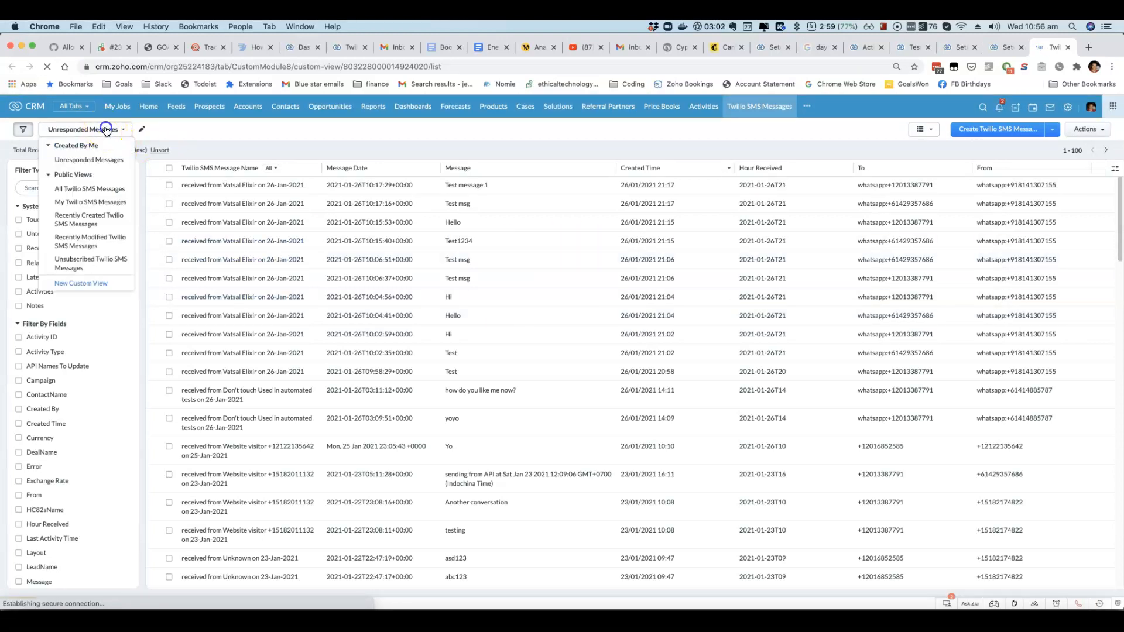
pyautogui.click(85, 187)
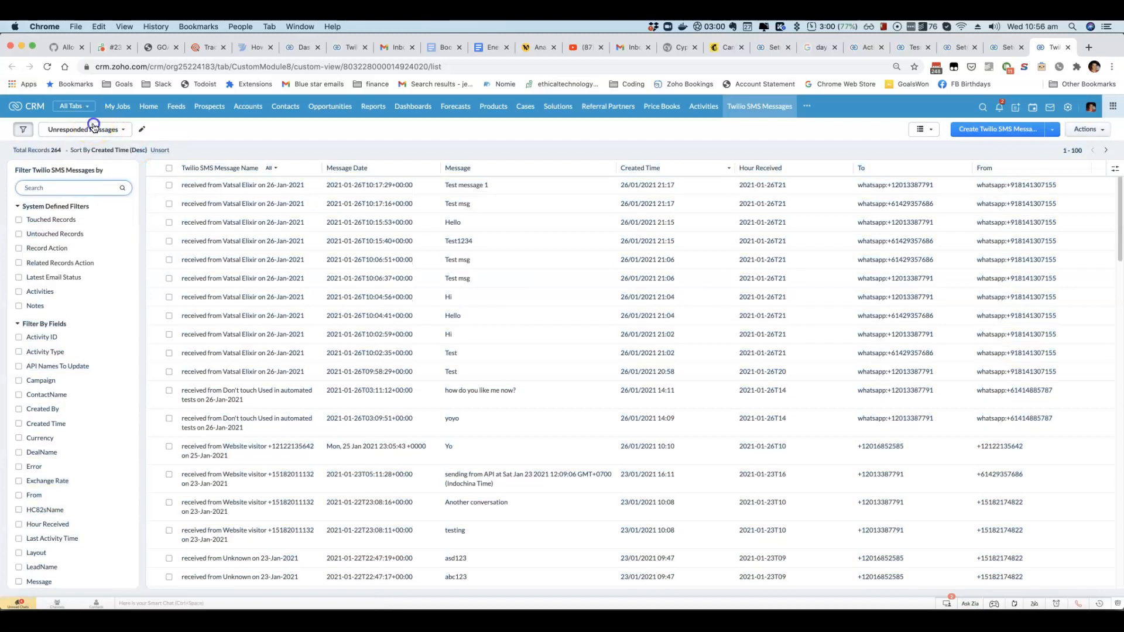
pyautogui.click(112, 129)
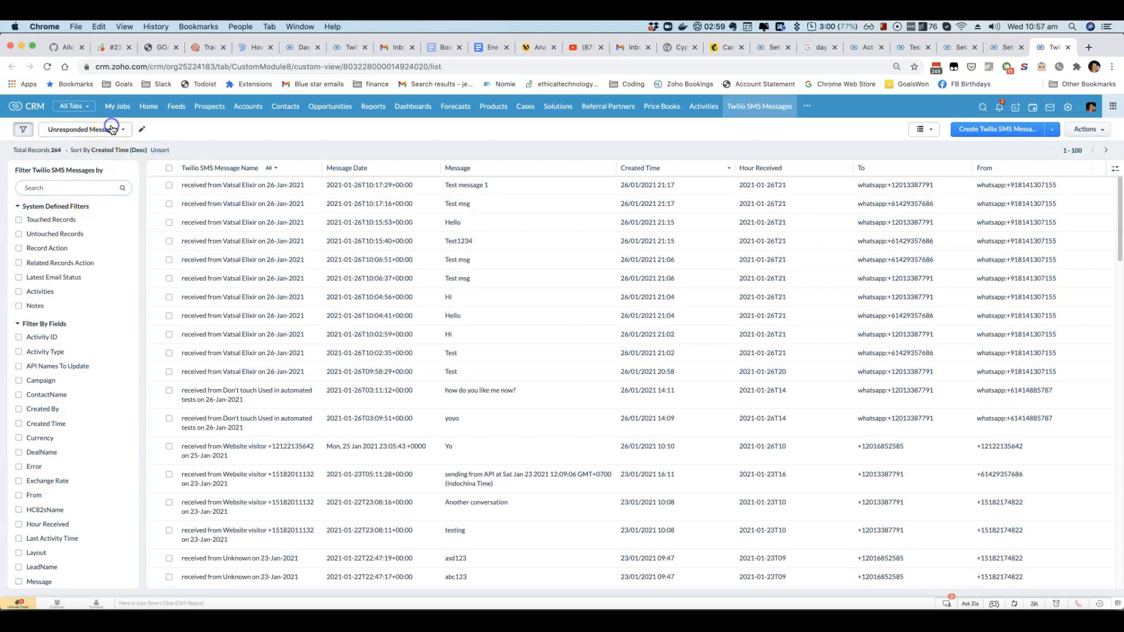
pyautogui.click(117, 134)
pyautogui.click(71, 134)
pyautogui.click(645, 133)
# Examine the appointment SMS received on the phone and compare it with the message records in the list
pyautogui.click(26, 591)
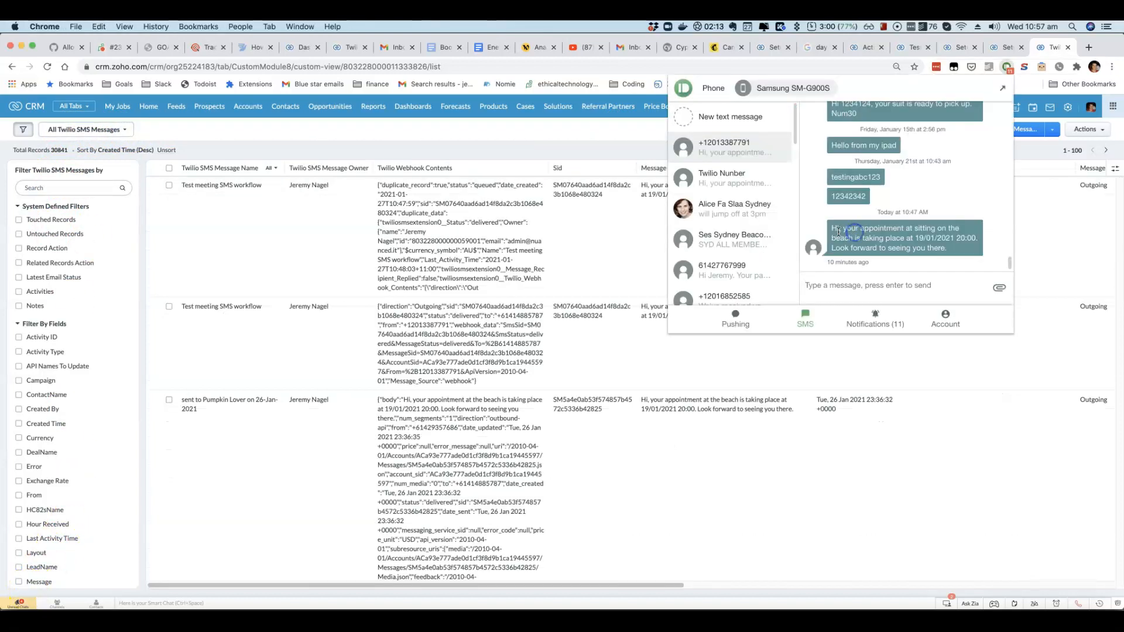
pyautogui.moveTo(968, 251); pyautogui.dragTo(842, 234)
pyautogui.click(576, 264)
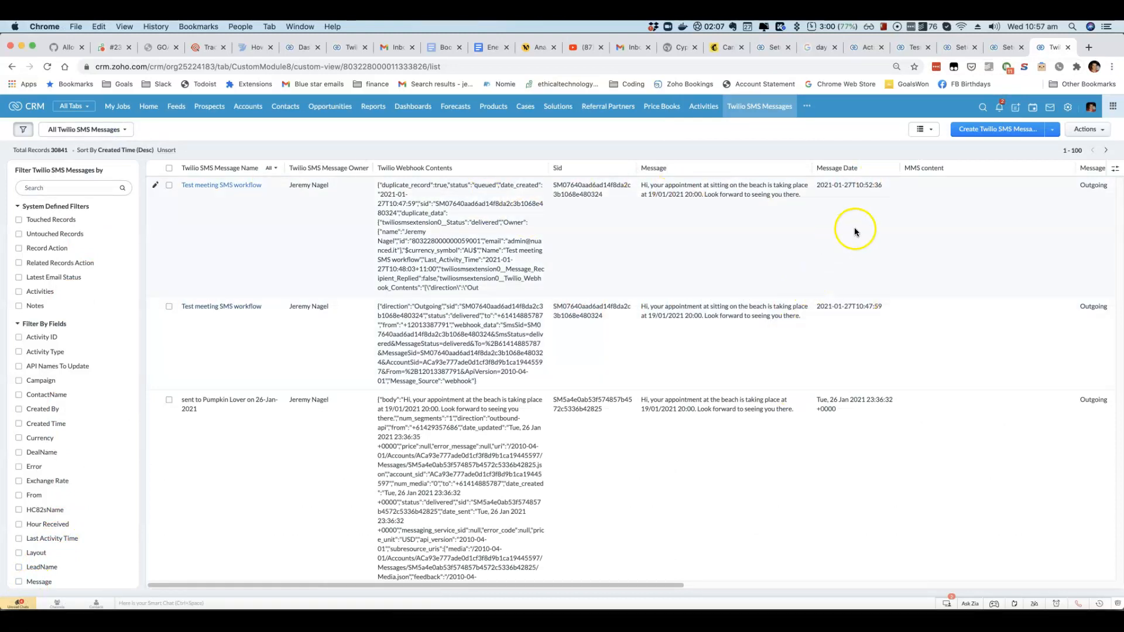
# Return to the workflow rule, reopen its Create Record action and review the available Activity Type options
pyautogui.click(954, 51)
pyautogui.click(1005, 47)
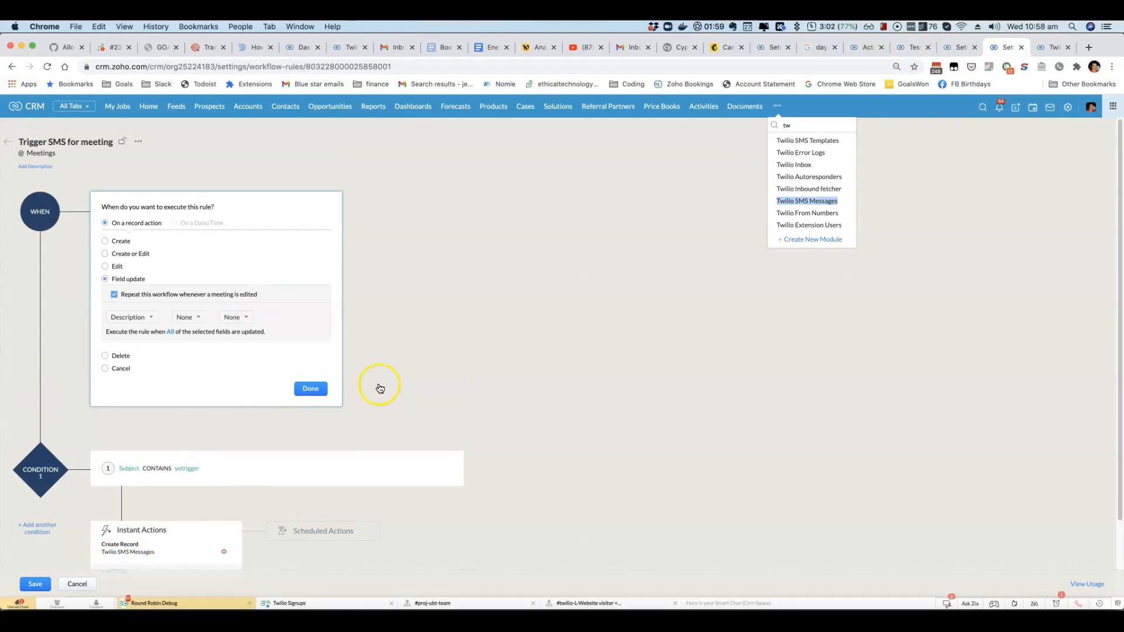
pyautogui.click(143, 548)
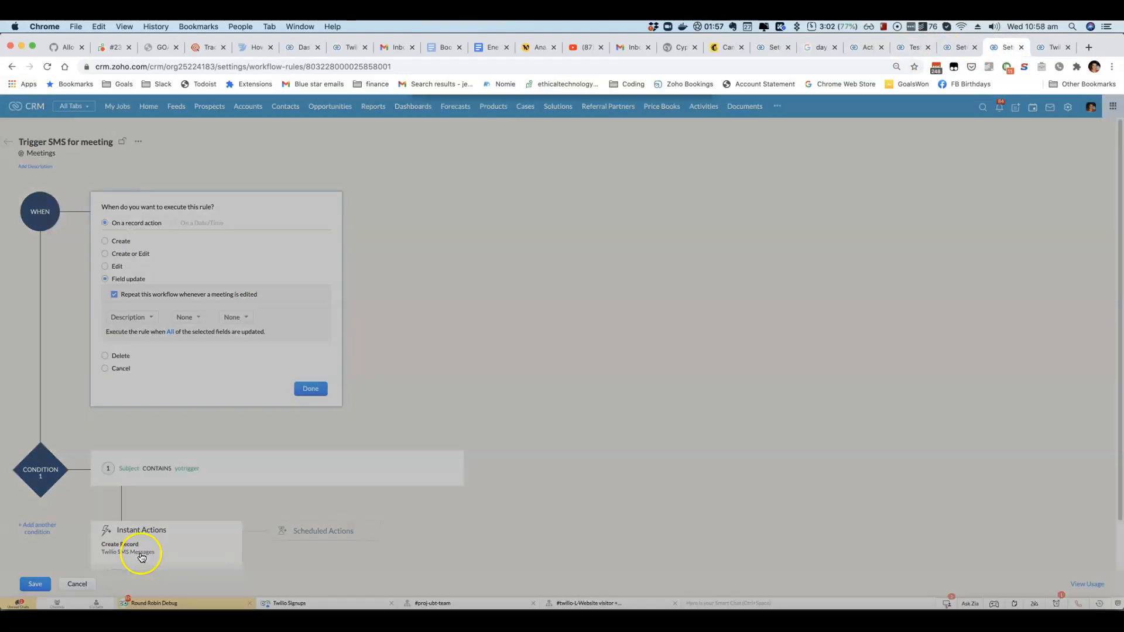
pyautogui.click(560, 295)
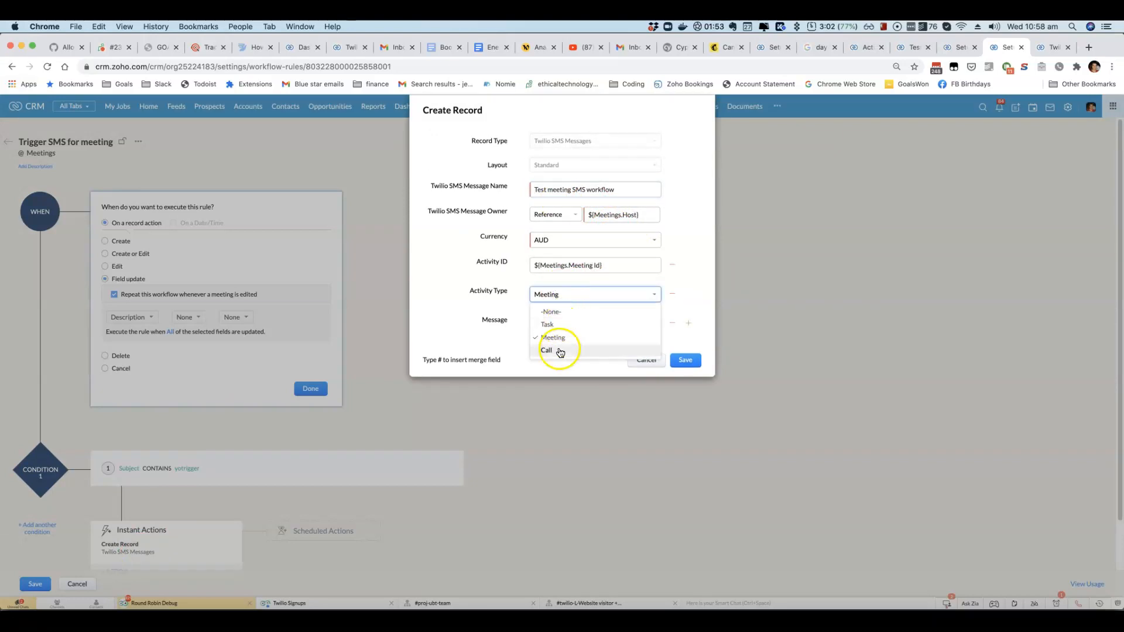
pyautogui.click(470, 281)
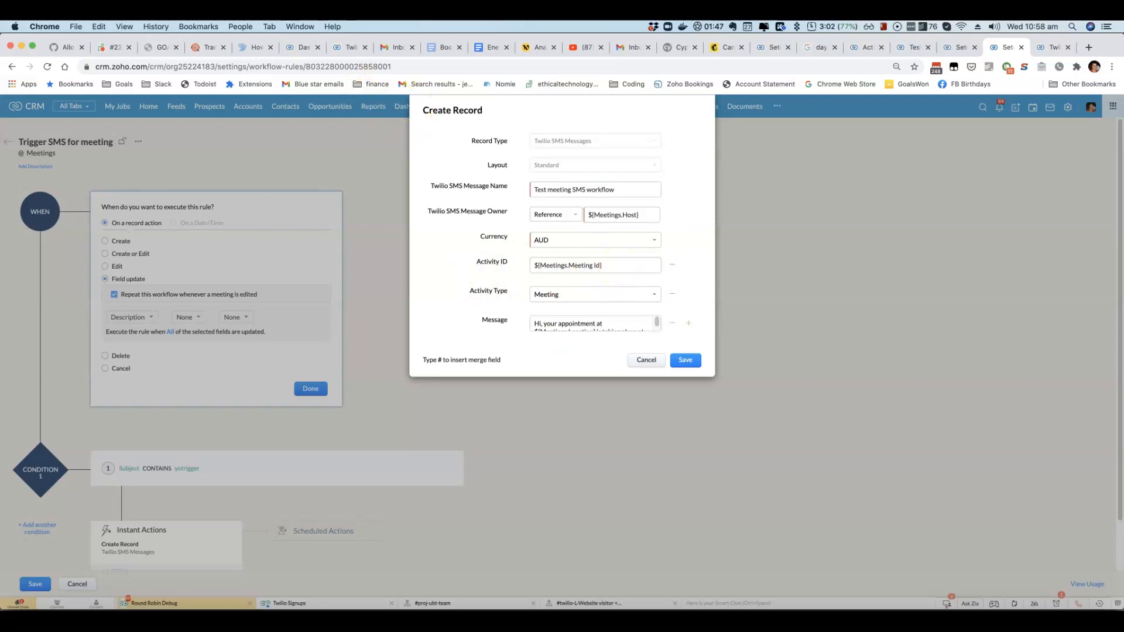
# Switch Chrome to the Nuanced (DOAL) profile window showing the Twilio SMS Extension in Zoho Developer
pyautogui.click(238, 26)
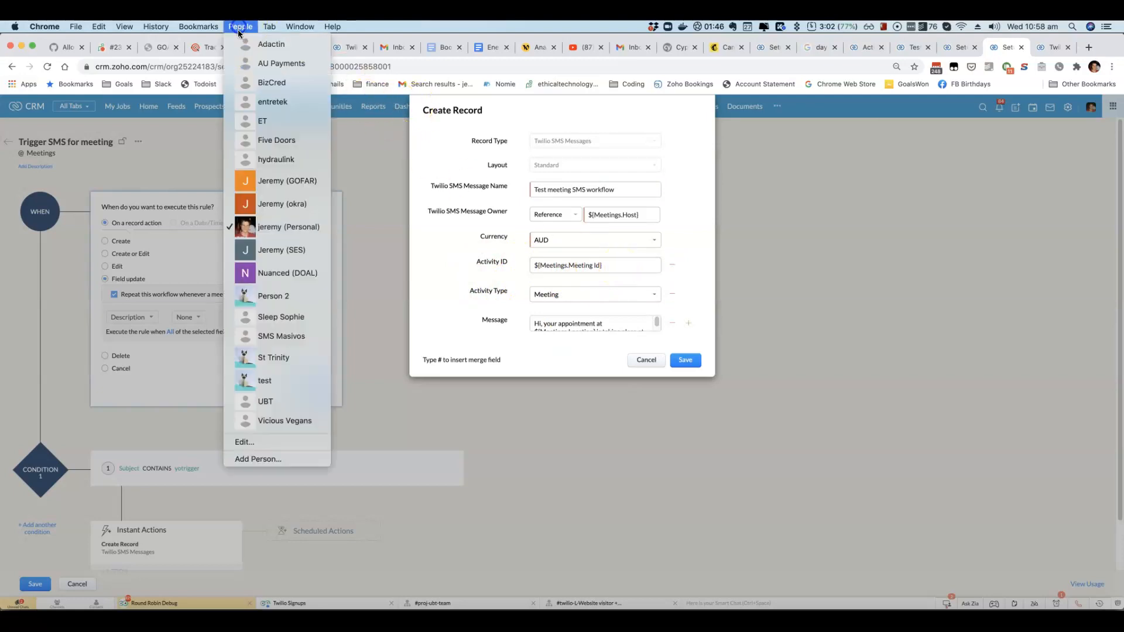
pyautogui.click(287, 279)
pyautogui.click(560, 251)
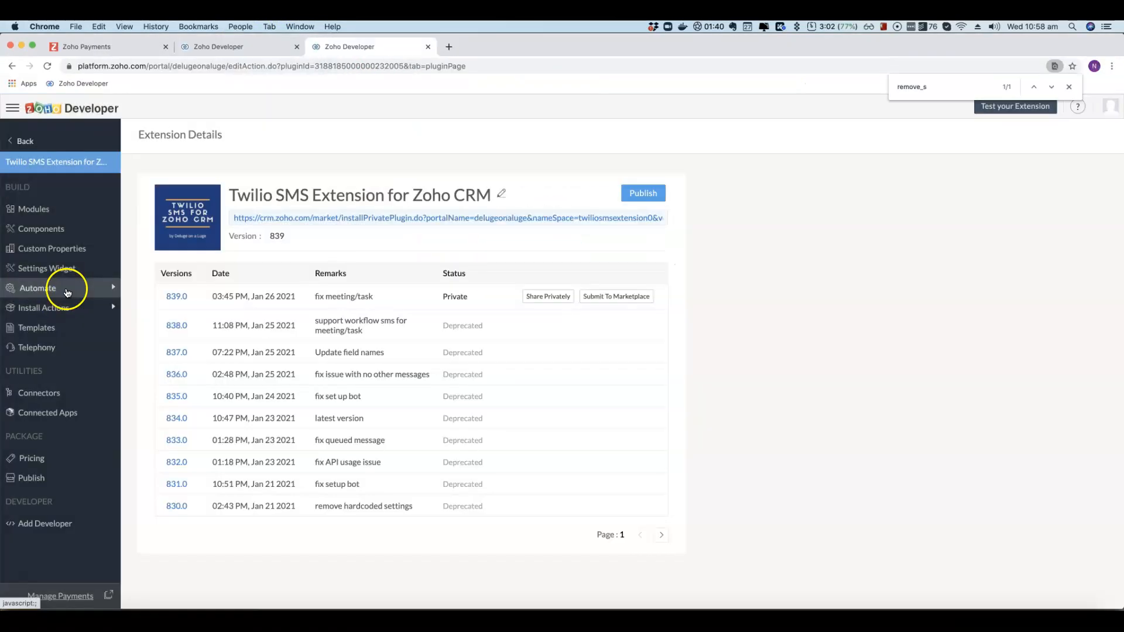
# Open the trigger_workflow_sms function from the extension's list of automation functions
pyautogui.click(67, 293)
pyautogui.click(59, 364)
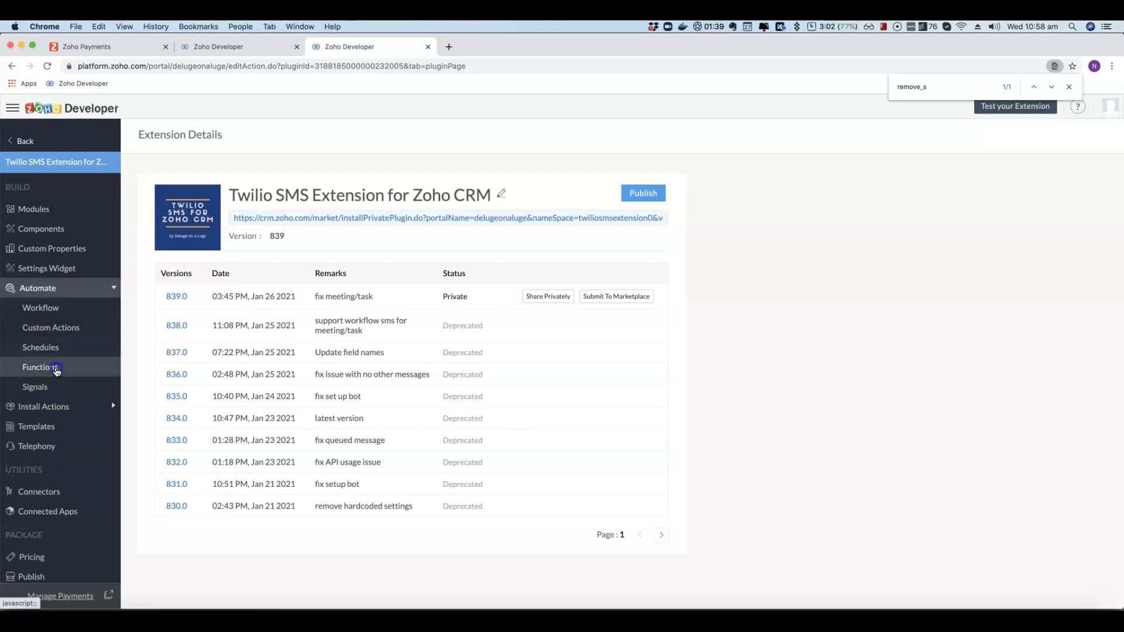
pyautogui.scroll(-15, 281, 504)
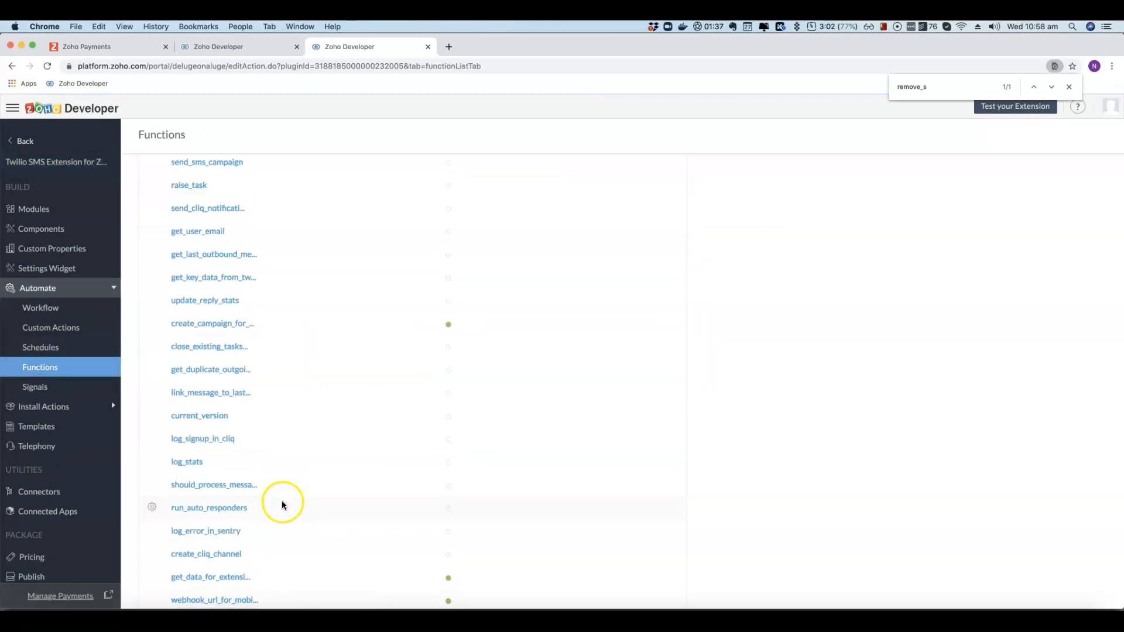
pyautogui.click(214, 497)
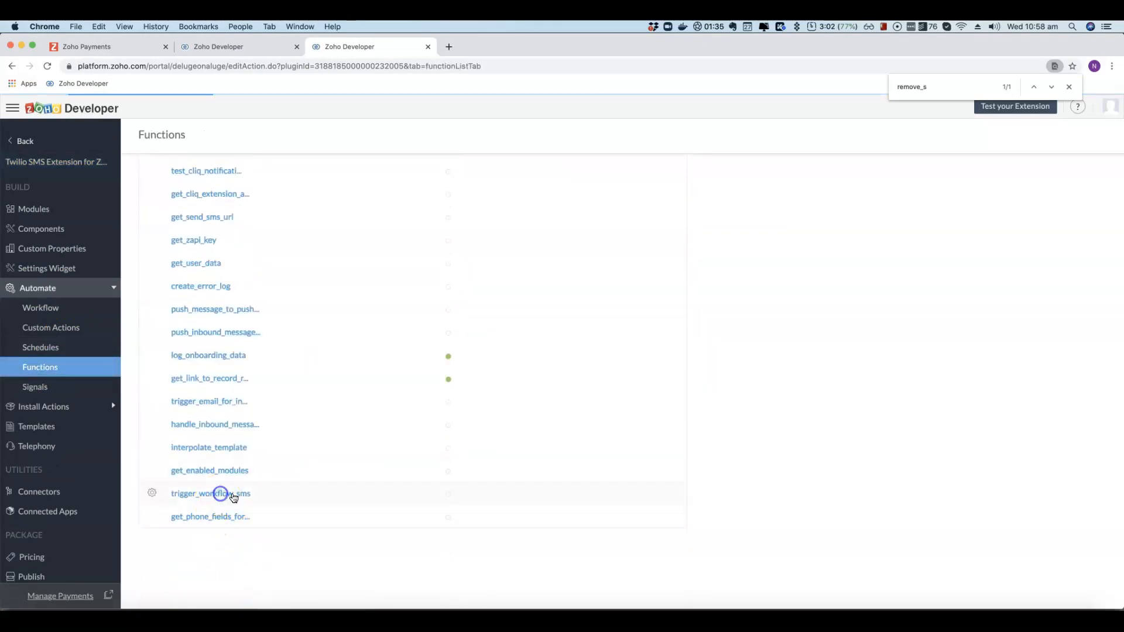
# Examine the Meeting branch of trigger_workflow_sms, tracing how it fetches the event, its participants and each participant's record
pyautogui.scroll(-15, 514, 454)
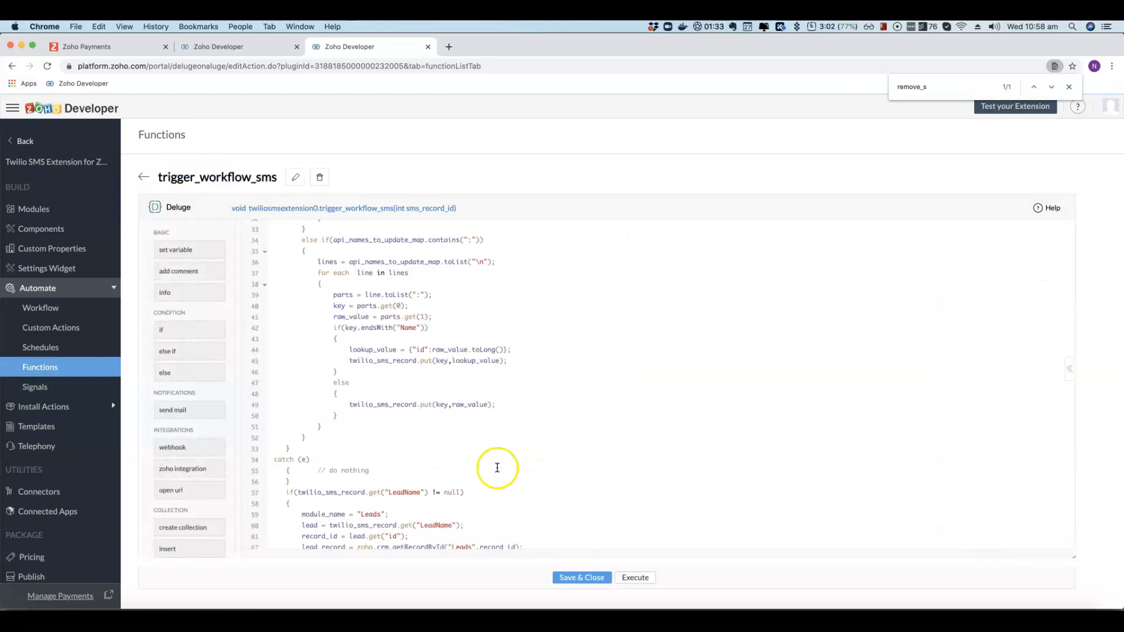
pyautogui.click(322, 372)
pyautogui.moveTo(293, 364); pyautogui.dragTo(408, 431)
pyautogui.click(409, 456)
pyautogui.click(313, 409)
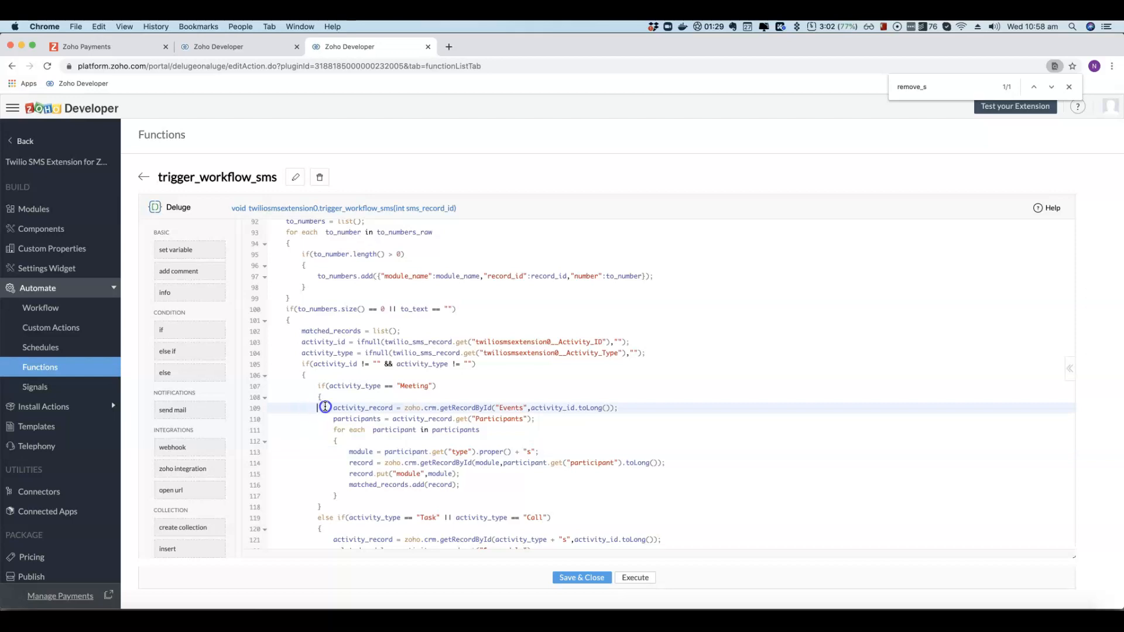
pyautogui.moveTo(325, 407); pyautogui.dragTo(607, 411)
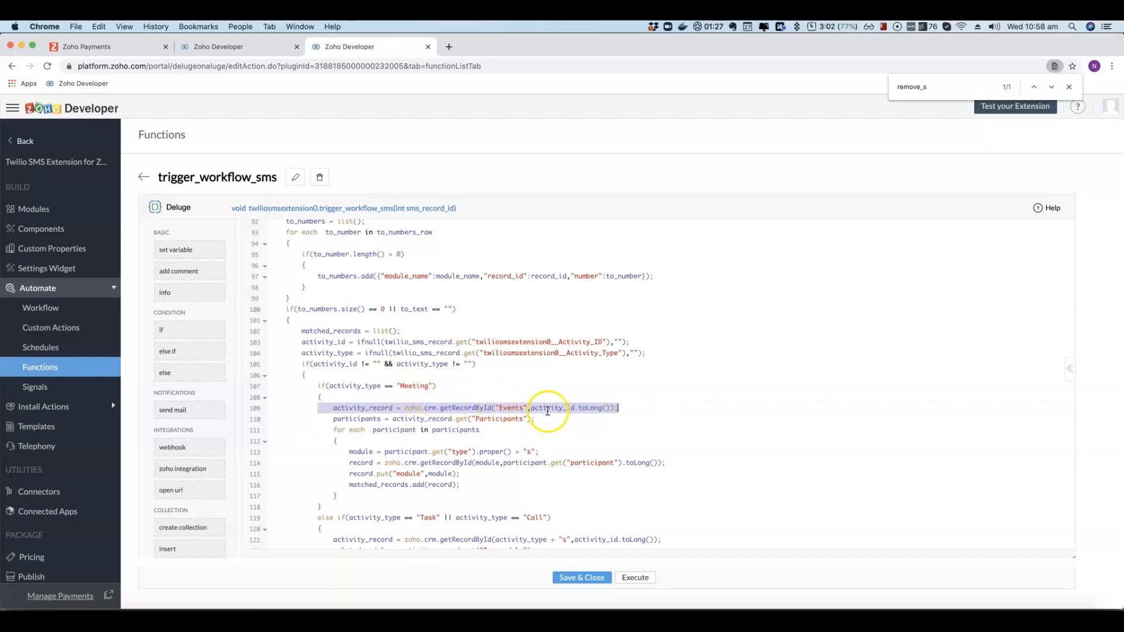
pyautogui.moveTo(333, 419); pyautogui.dragTo(566, 420)
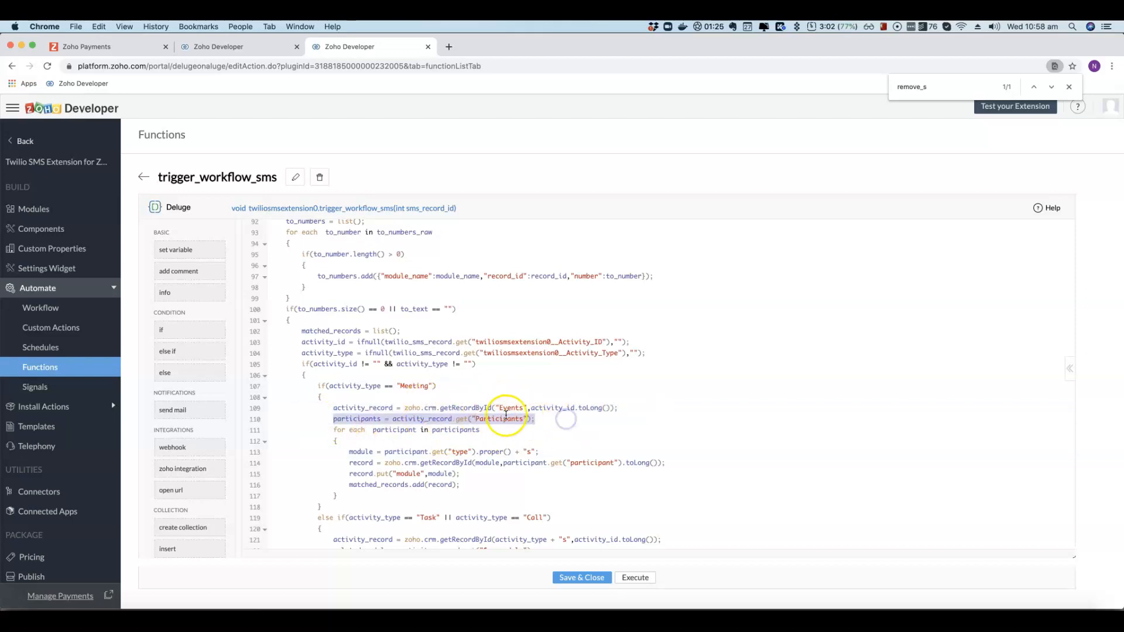
pyautogui.moveTo(349, 451); pyautogui.dragTo(550, 449)
pyautogui.click(350, 456)
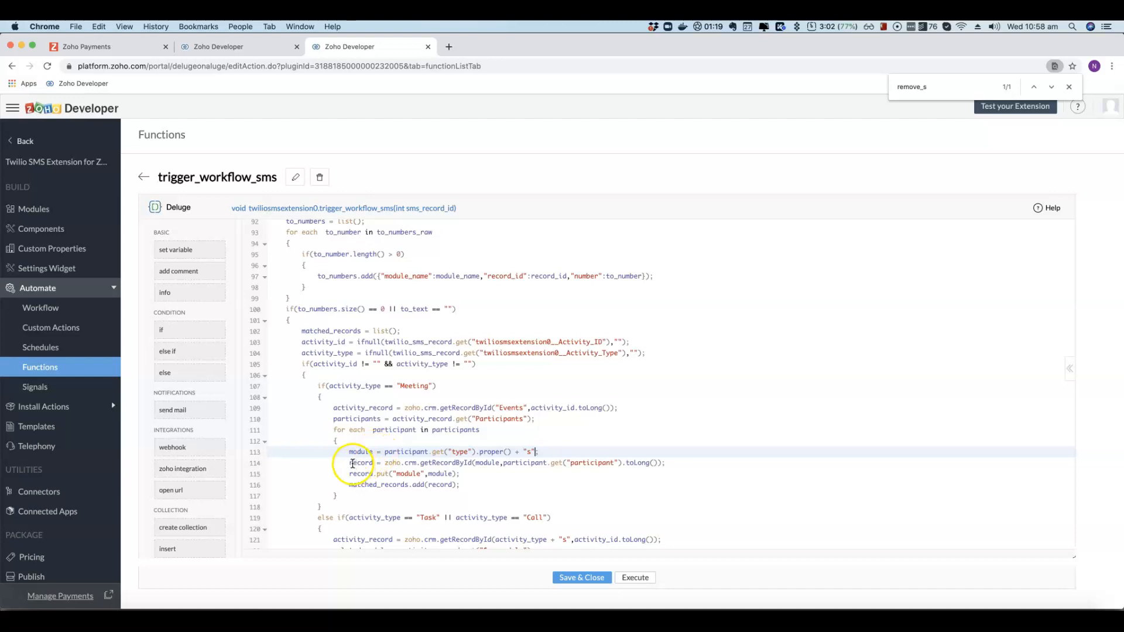
pyautogui.moveTo(349, 465); pyautogui.dragTo(678, 467)
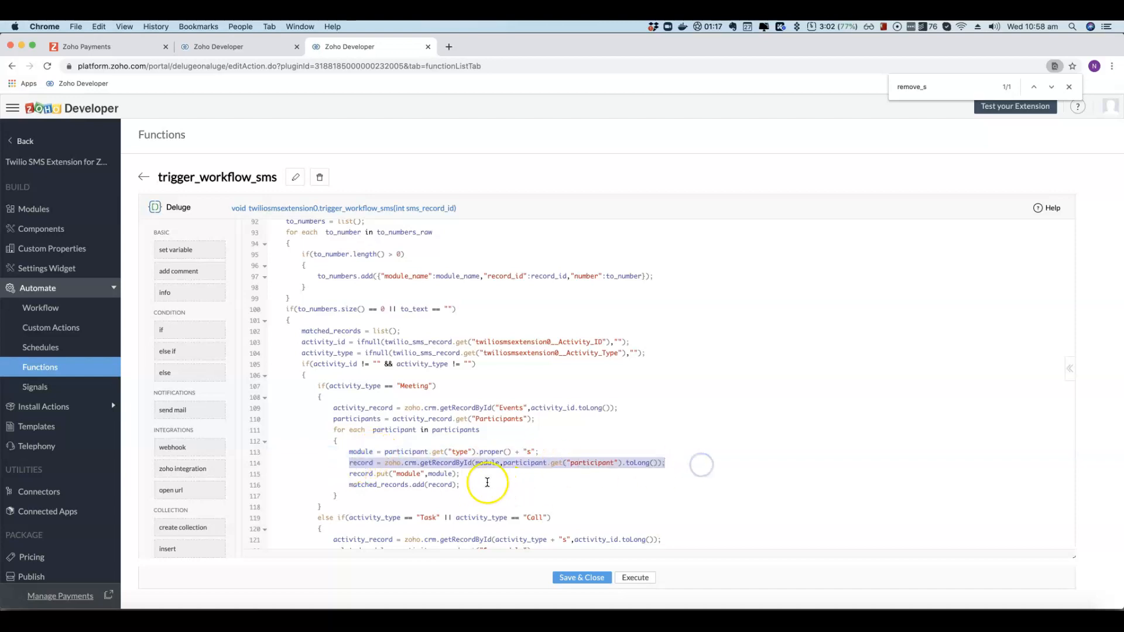
pyautogui.moveTo(350, 462); pyautogui.dragTo(693, 462)
# Examine the Task and Call branch, tracing how $se_module, What_Id and Who_Id are used to find the related records
pyautogui.scroll(-2, 533, 482)
pyautogui.scroll(-3, 533, 483)
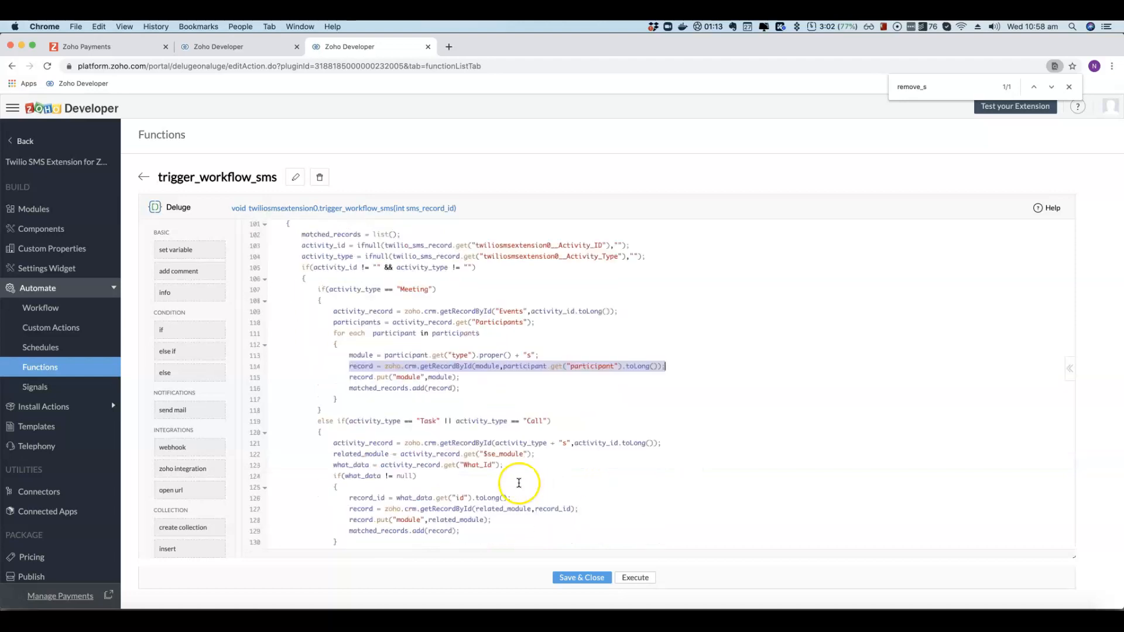
pyautogui.click(427, 422)
pyautogui.scroll(-1, 410, 468)
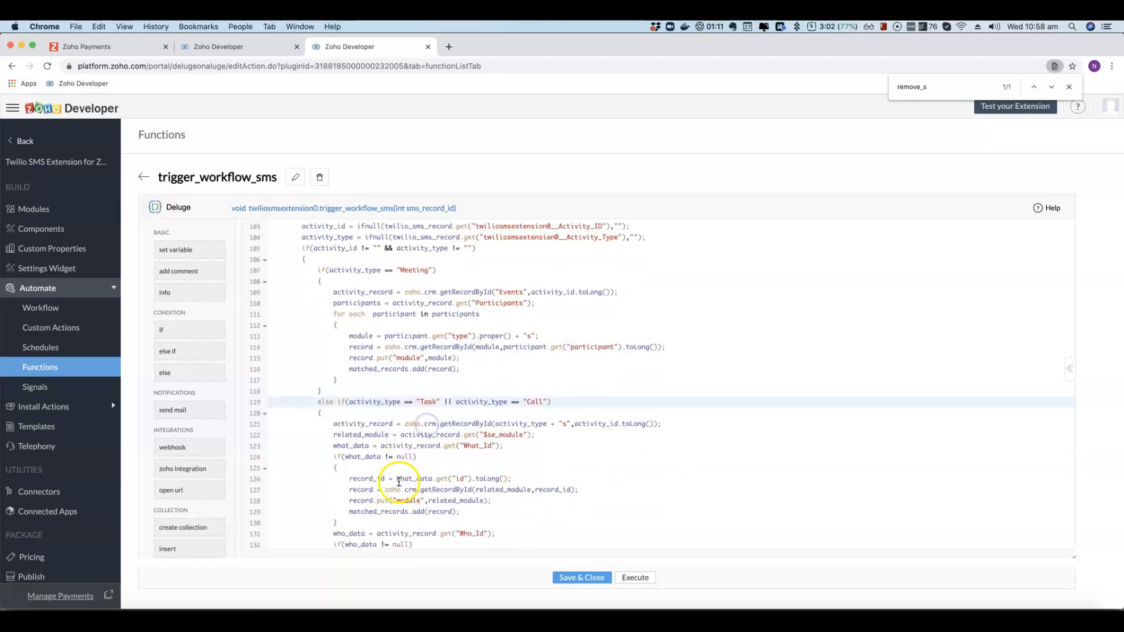
pyautogui.click(495, 445)
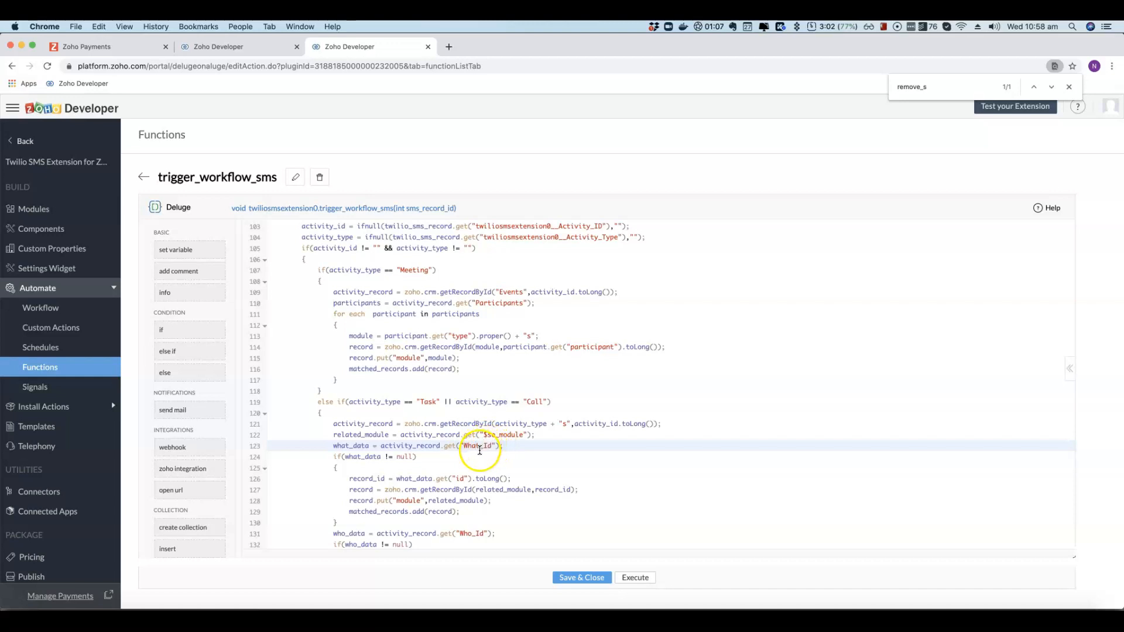
pyautogui.click(474, 446)
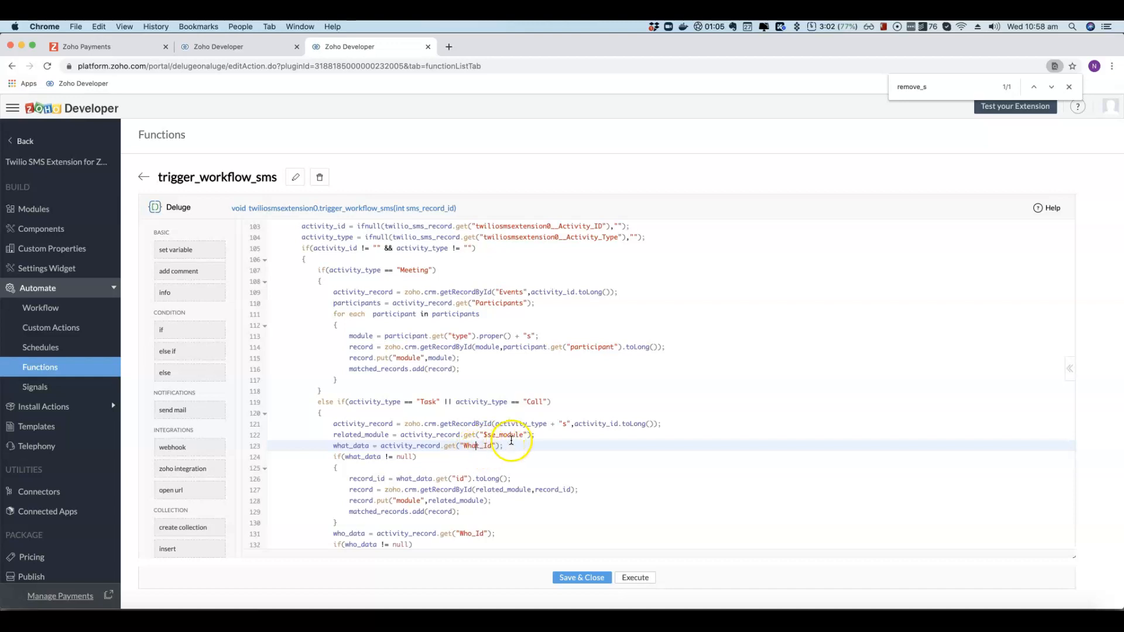
pyautogui.doubleClick(496, 435)
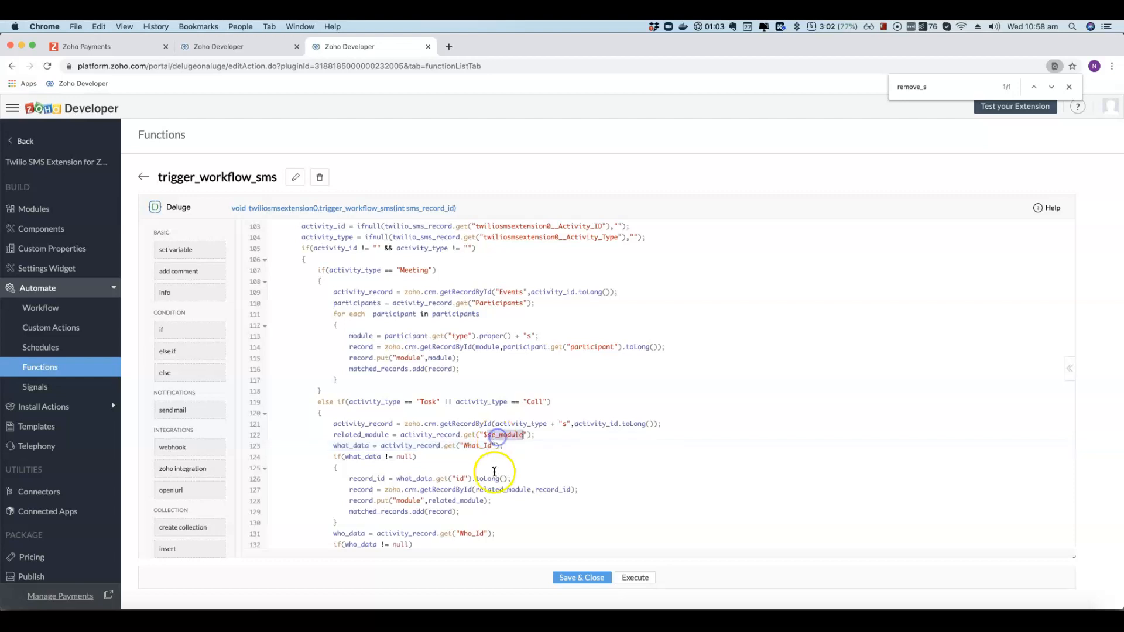
pyautogui.scroll(-1, 506, 467)
pyautogui.scroll(-1, 506, 462)
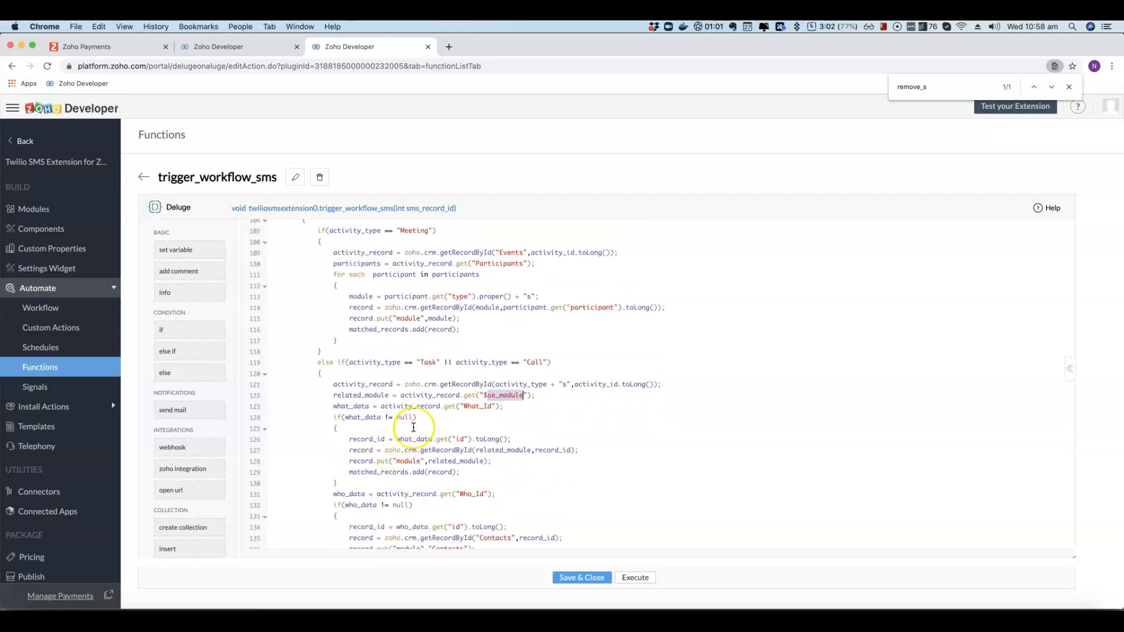
pyautogui.click(515, 412)
pyautogui.moveTo(502, 404); pyautogui.dragTo(334, 393)
pyautogui.scroll(-2, 470, 448)
pyautogui.moveTo(332, 448)
pyautogui.mouseDown()
pyautogui.moveTo(494, 448)
pyautogui.moveTo(394, 459)
pyautogui.moveTo(330, 449)
pyautogui.mouseUp()
pyautogui.click(454, 467)
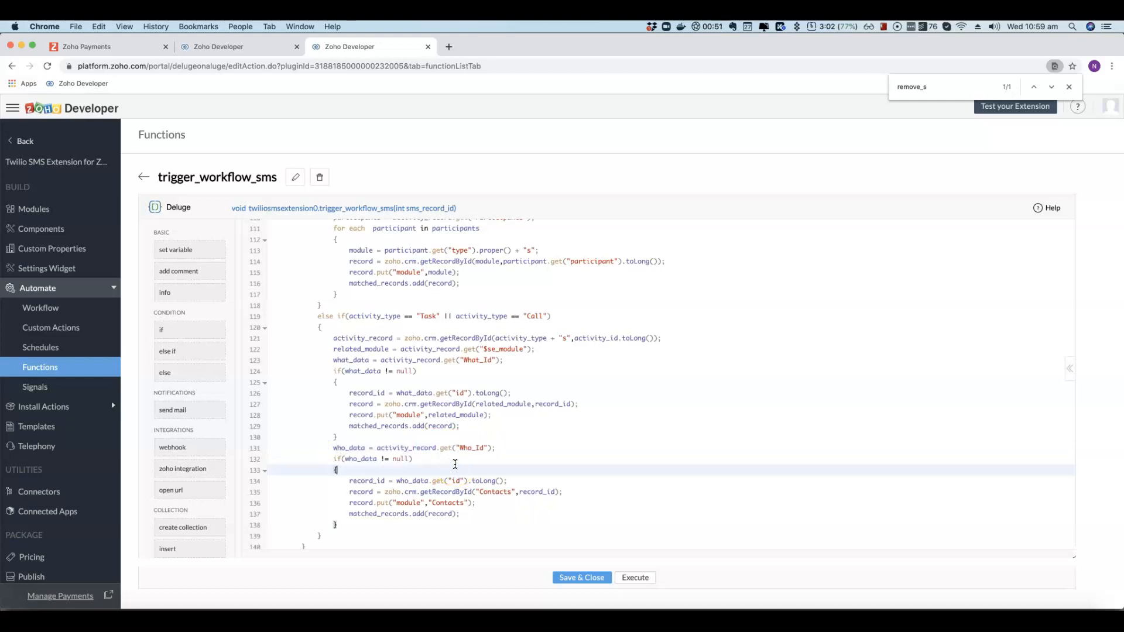
# Examine the loop over matched_records, including the get_phone_fields_for_module call and how phone numbers are added to to_numbers
pyautogui.scroll(-3, 452, 467)
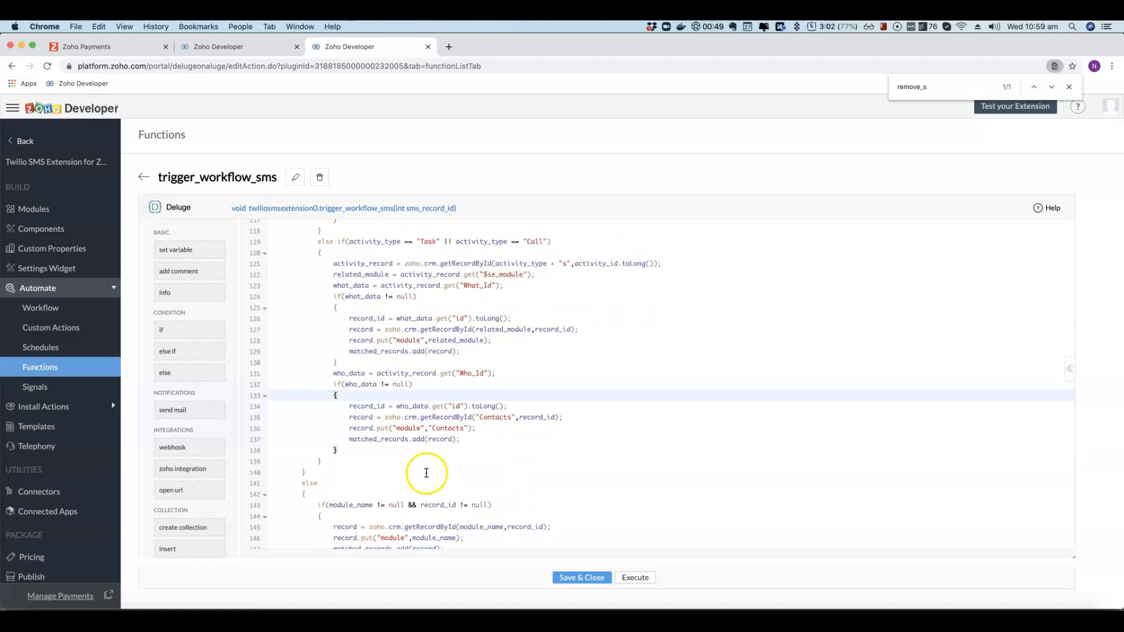
pyautogui.scroll(-7, 427, 468)
pyautogui.scroll(-2, 410, 469)
pyautogui.doubleClick(502, 425)
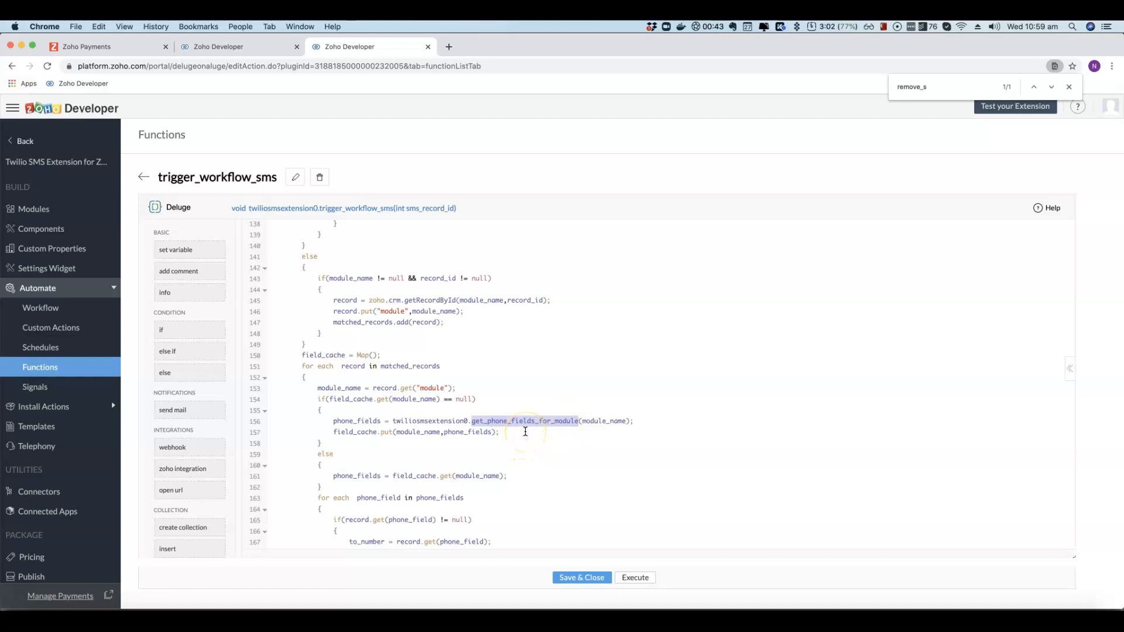
pyautogui.click(525, 431)
pyautogui.scroll(-3, 402, 470)
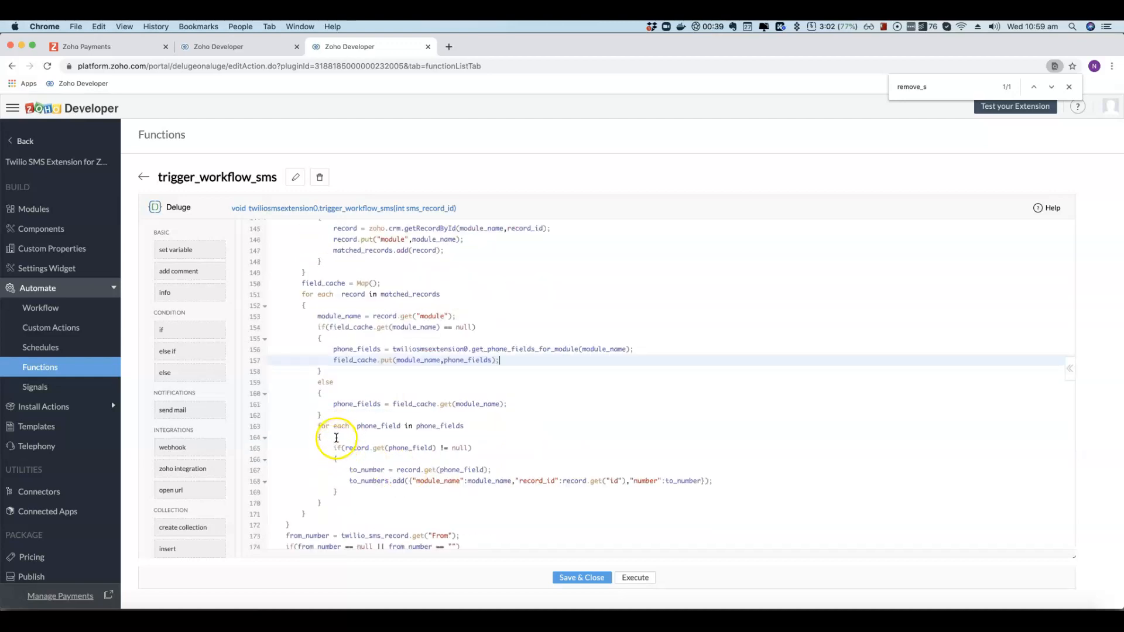
pyautogui.click(668, 546)
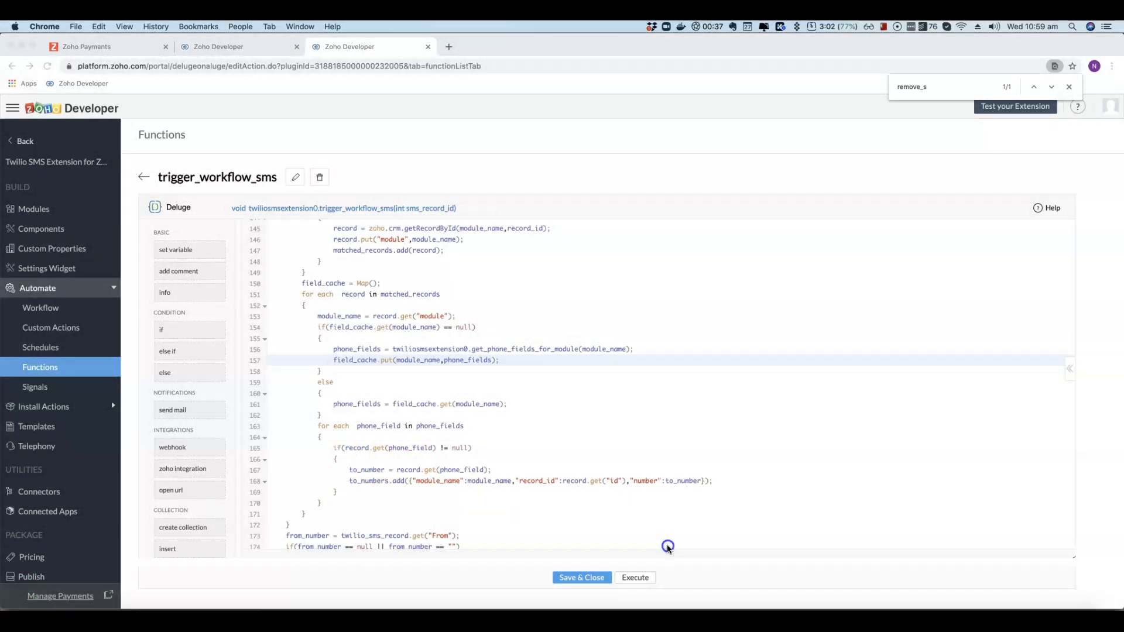
pyautogui.click(352, 447)
pyautogui.click(359, 440)
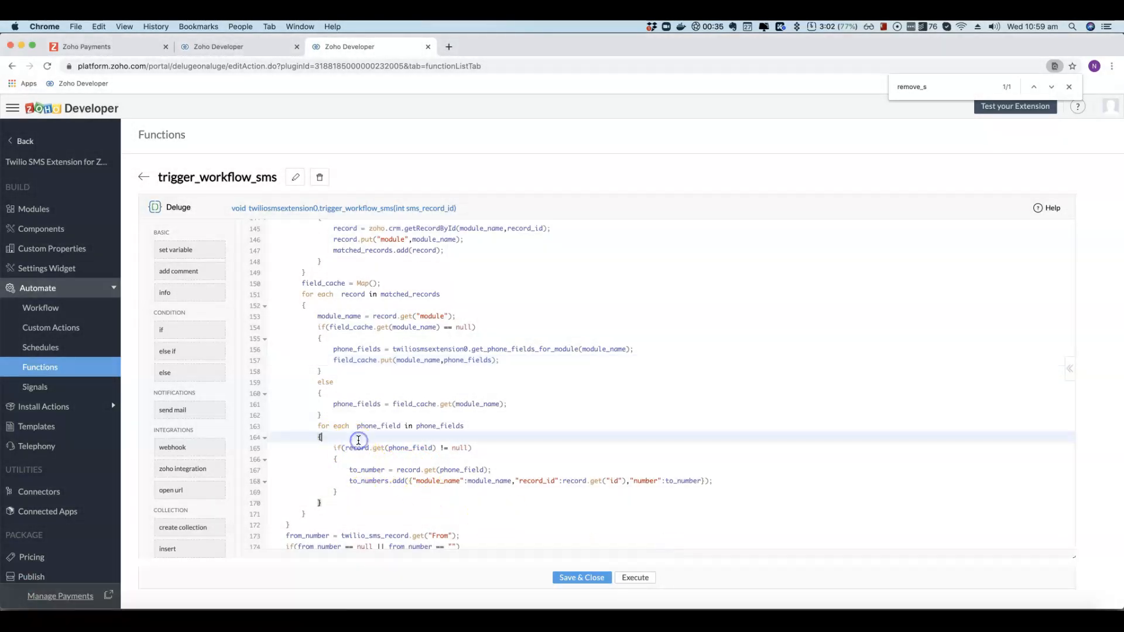
pyautogui.click(342, 493)
pyautogui.click(335, 510)
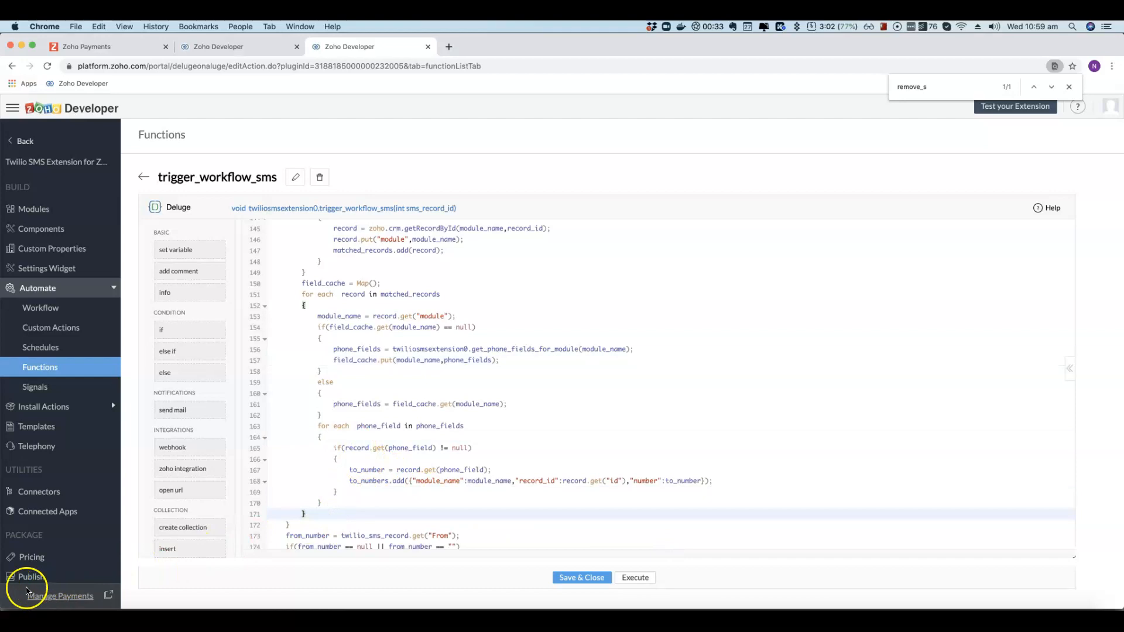